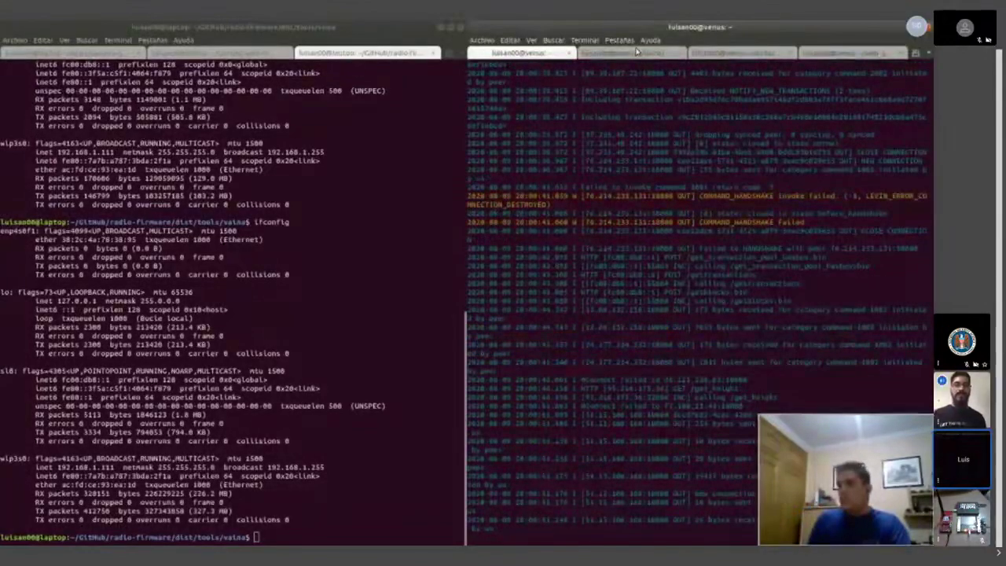
- Look through the laptop and venus terminal sessions and the Monero wallet's send page, checking firmware, network interface and wallet status
key(ctrl+Page_Down)
key(ctrl+Page_Down)
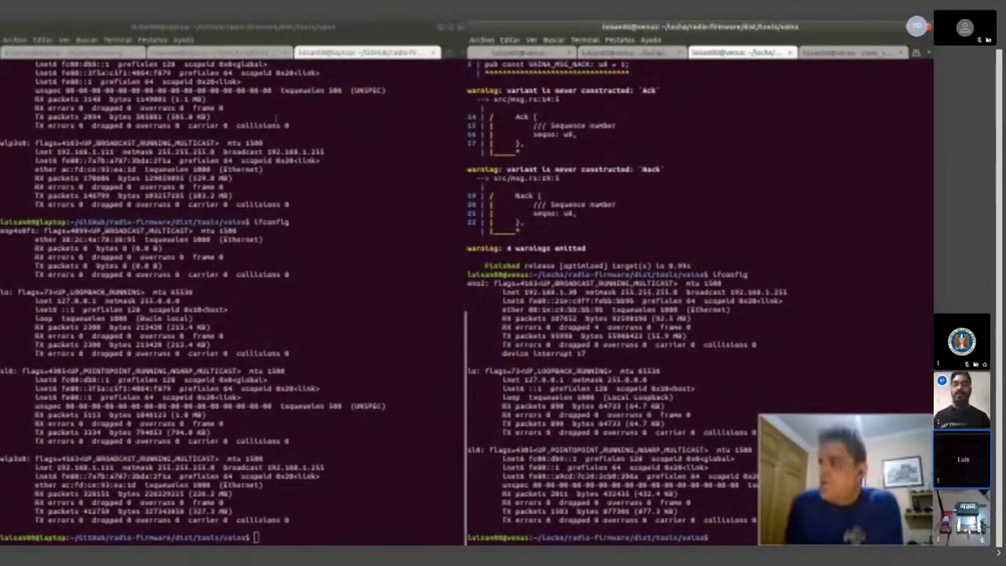
key(alt+Tab)
key(ctrl+Page_Up)
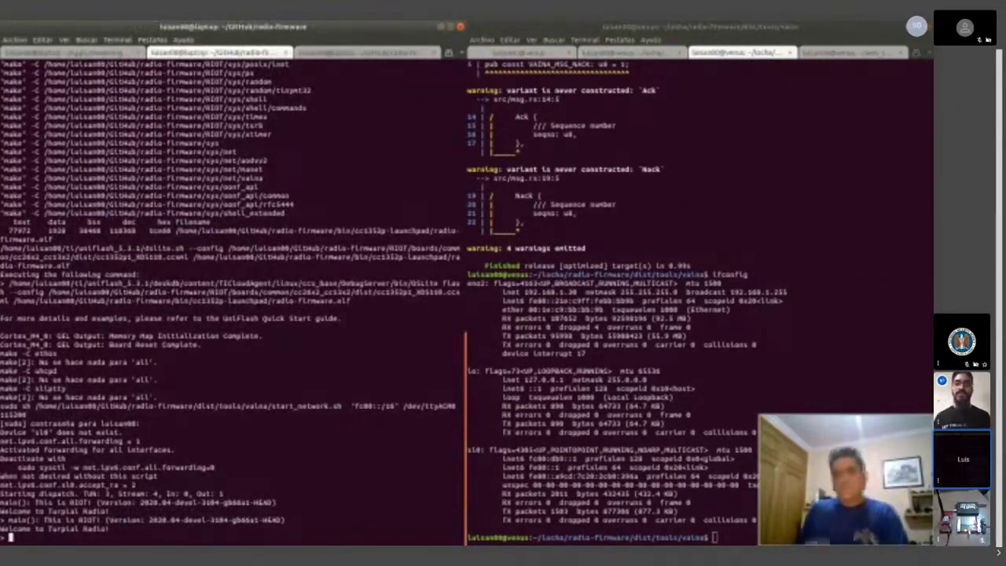
key(alt+Tab)
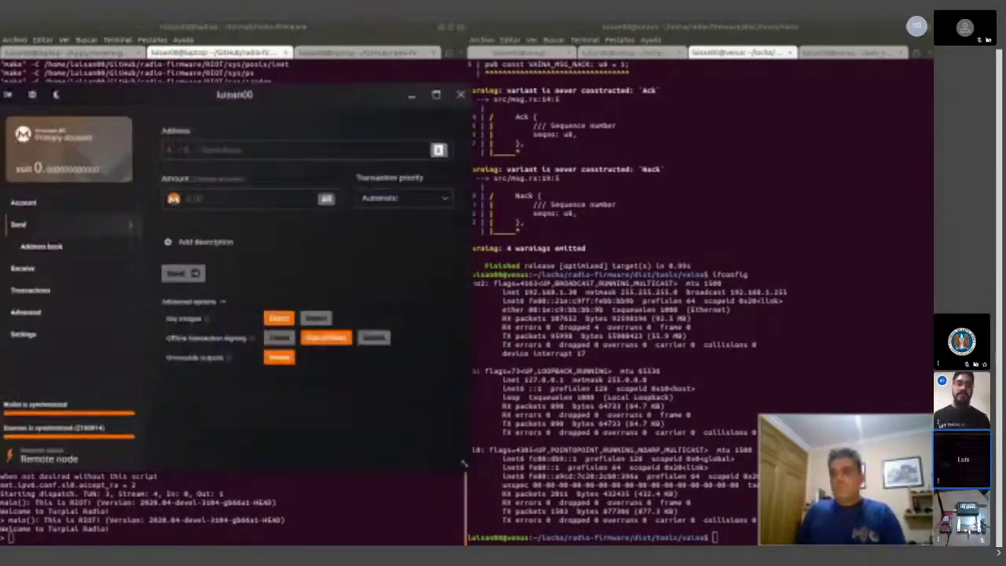
key(alt+Tab)
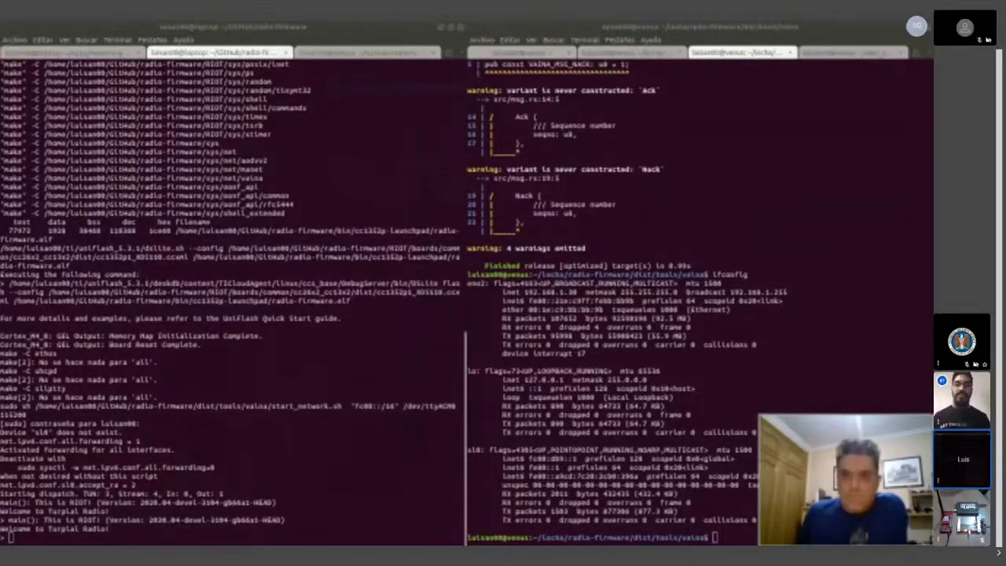
click(383, 401)
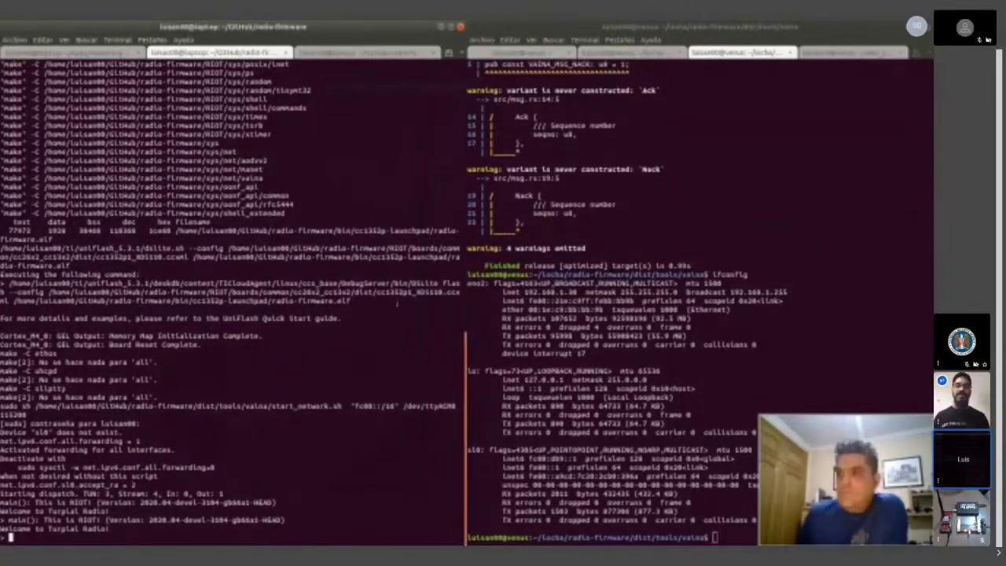
click(368, 52)
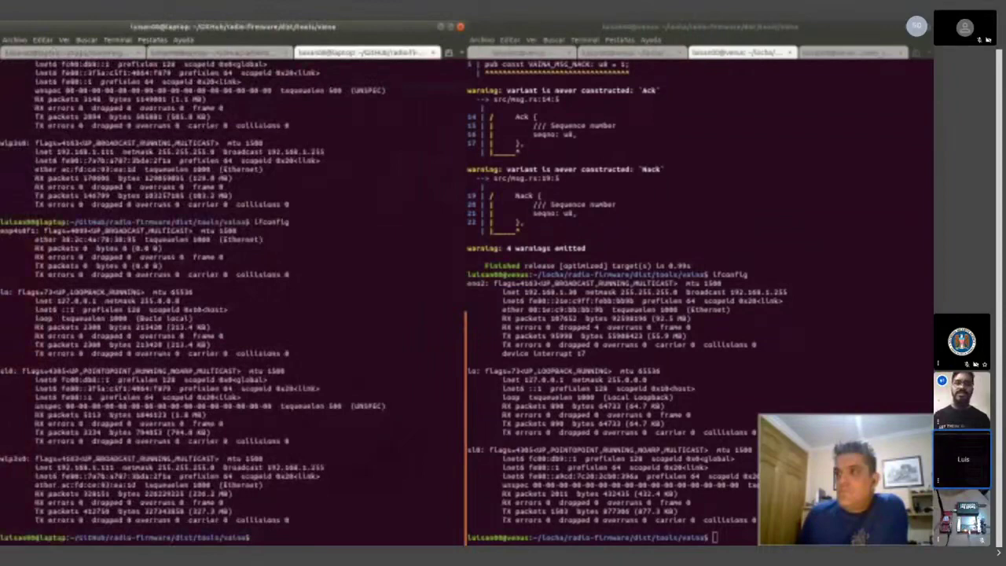
click(59, 53)
click(365, 53)
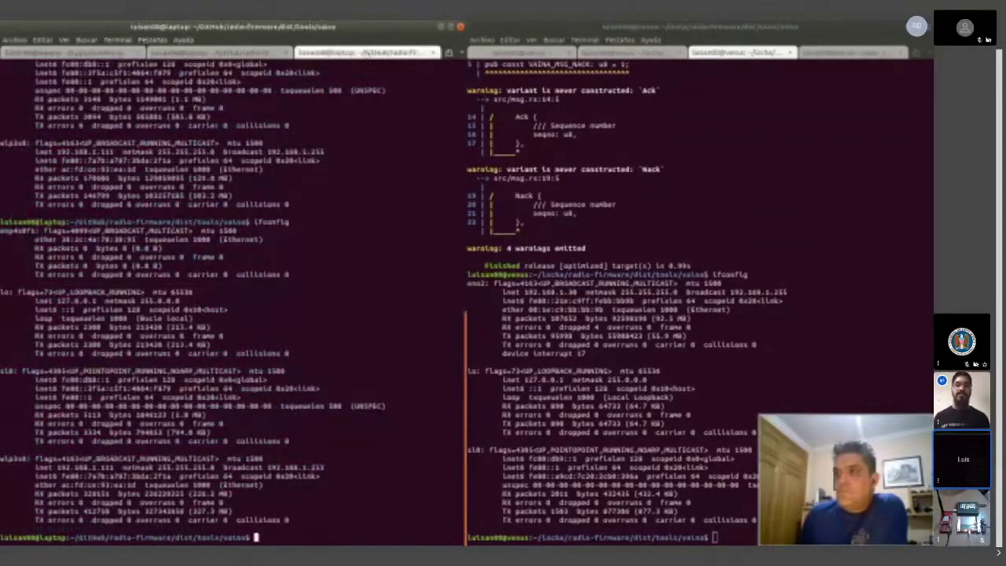
click(205, 52)
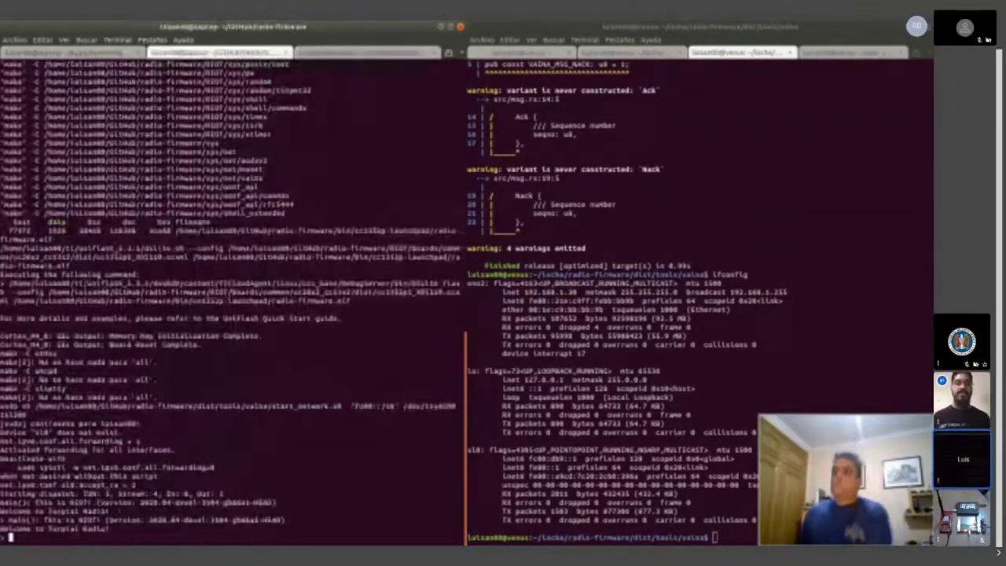
- Clear the wallet log output in the laptop's monero-gui terminal session
click(79, 52)
text(clear)
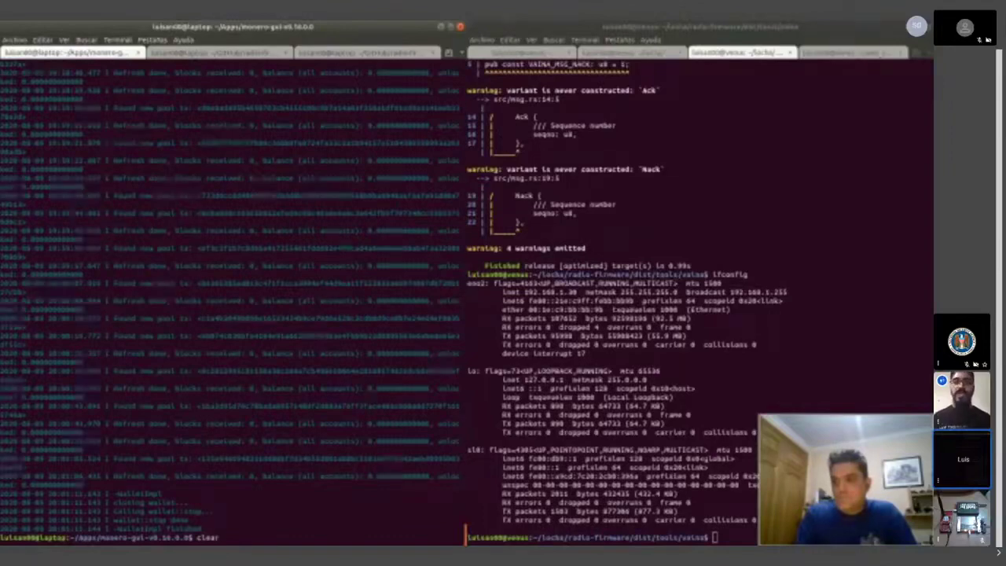
key(Return)
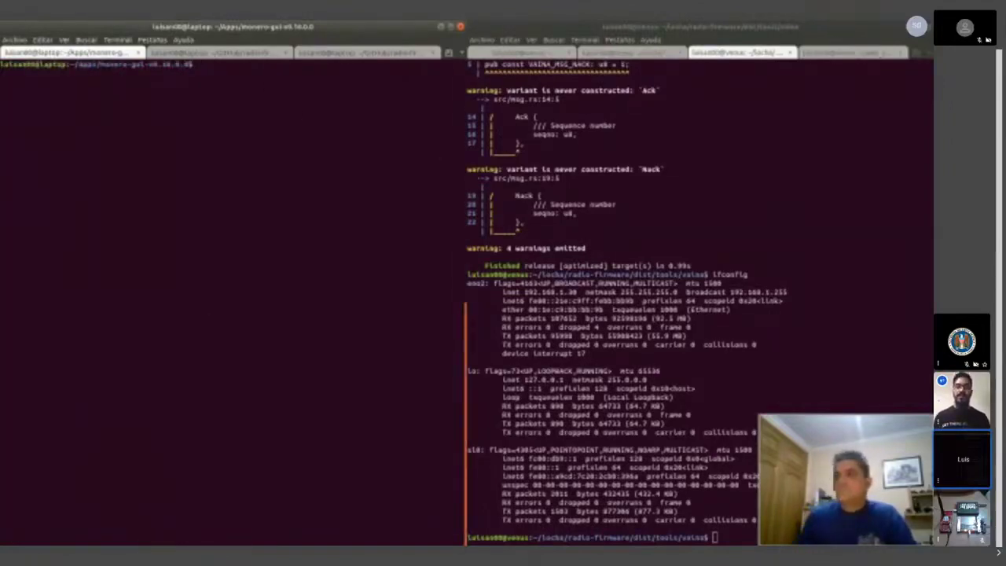
- Examine the laptop's network and radio-firmware sessions alongside the venus firmware console and live Monero daemon log
click(253, 56)
click(346, 53)
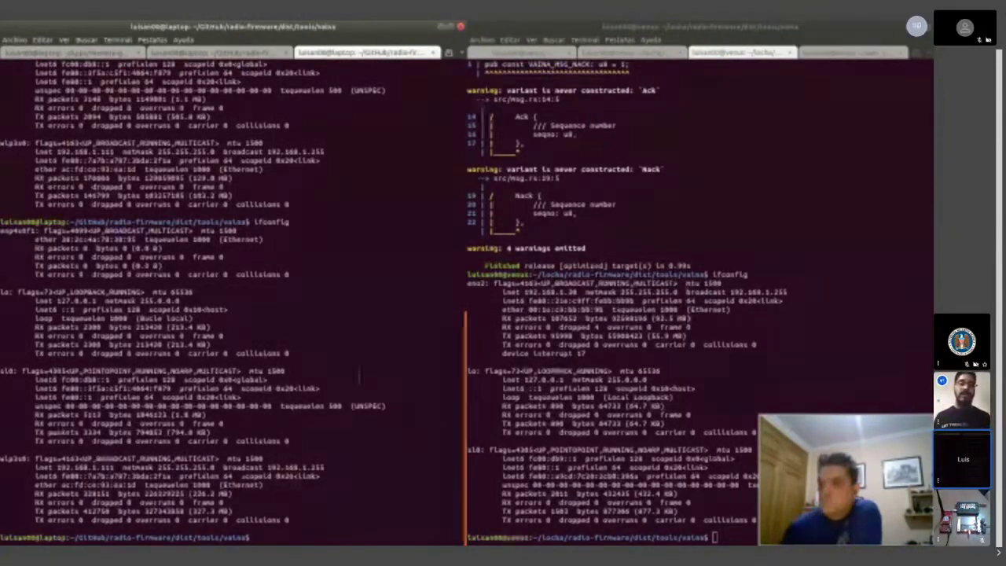
click(706, 194)
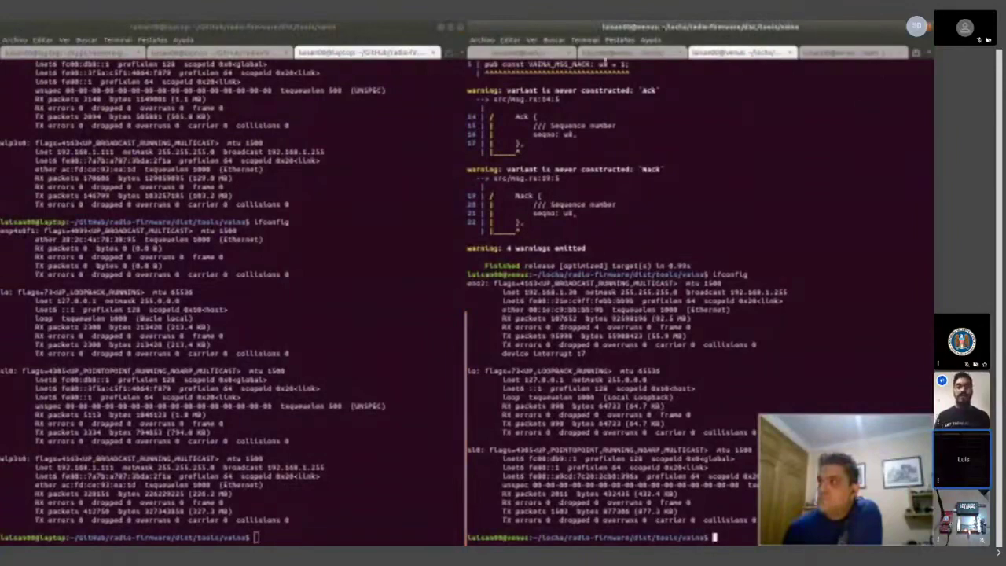
click(629, 52)
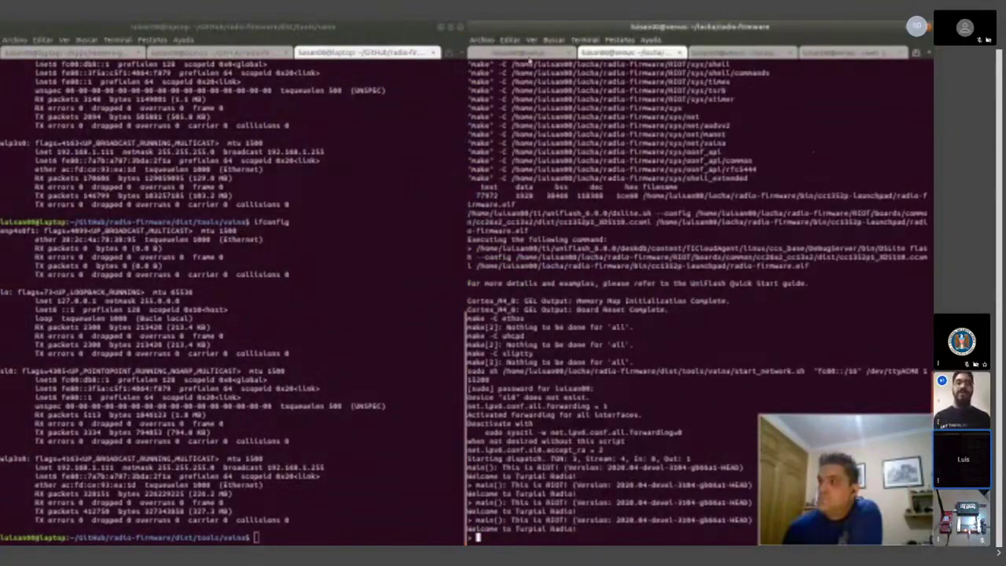
click(531, 55)
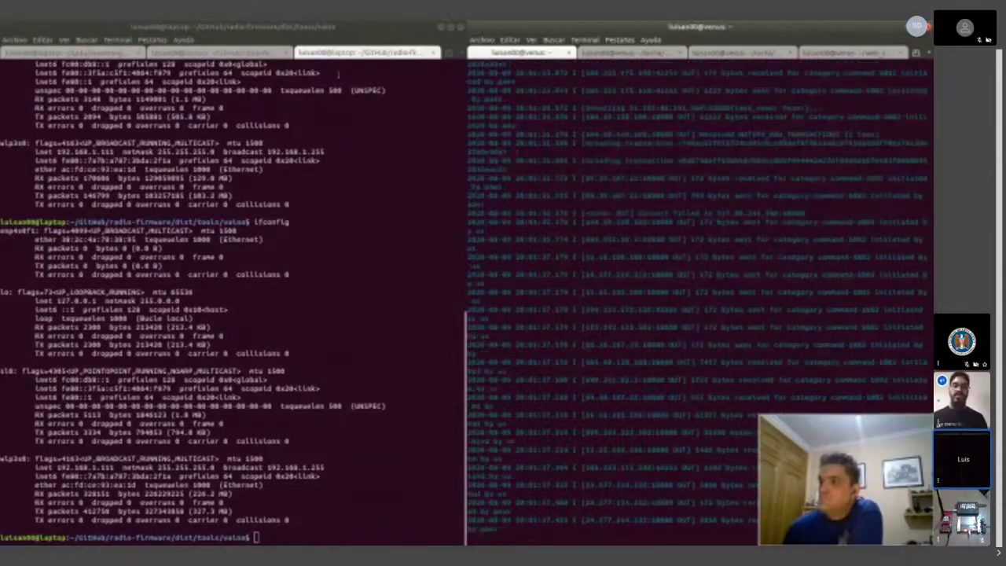
click(211, 53)
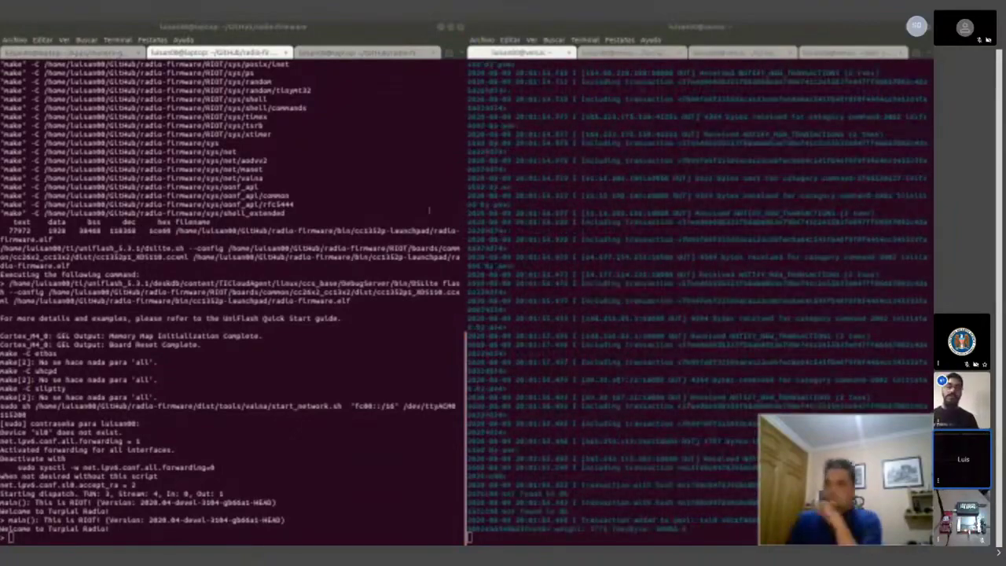
click(349, 61)
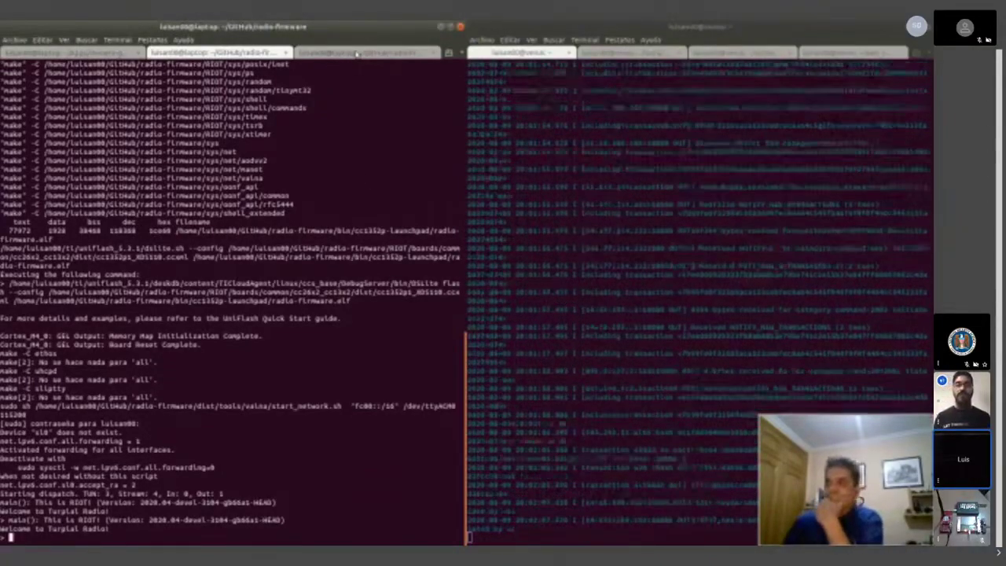
click(348, 53)
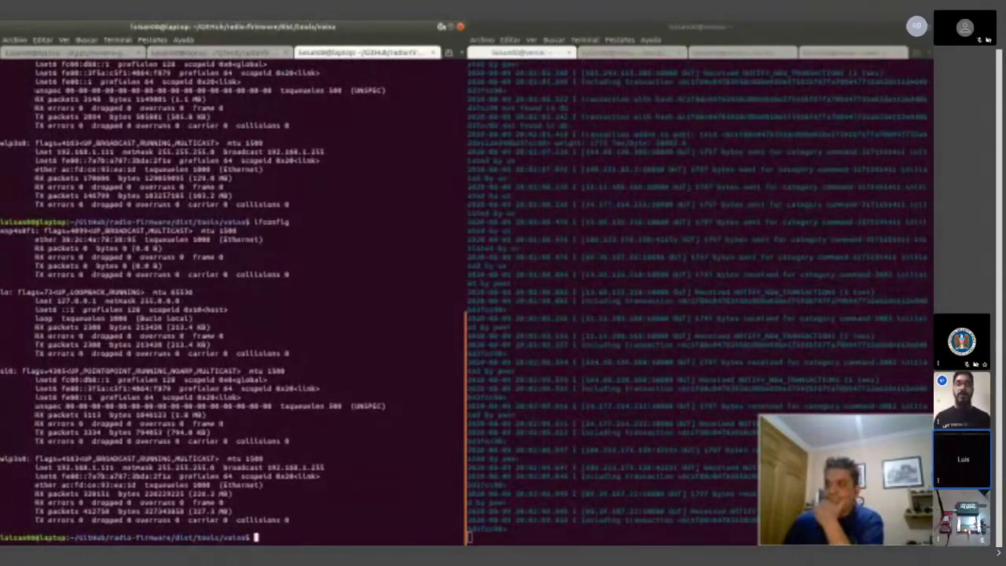
- Show the full network diagram linking the laptop, unknown turpial, monerod node, Monero daemon and Monero network
key(alt+Tab)
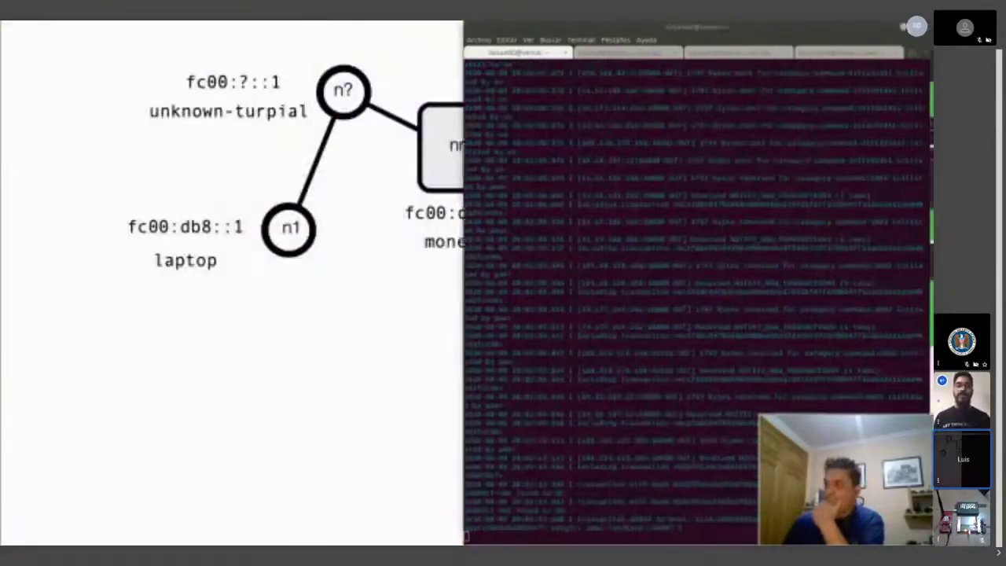
key(alt+Tab)
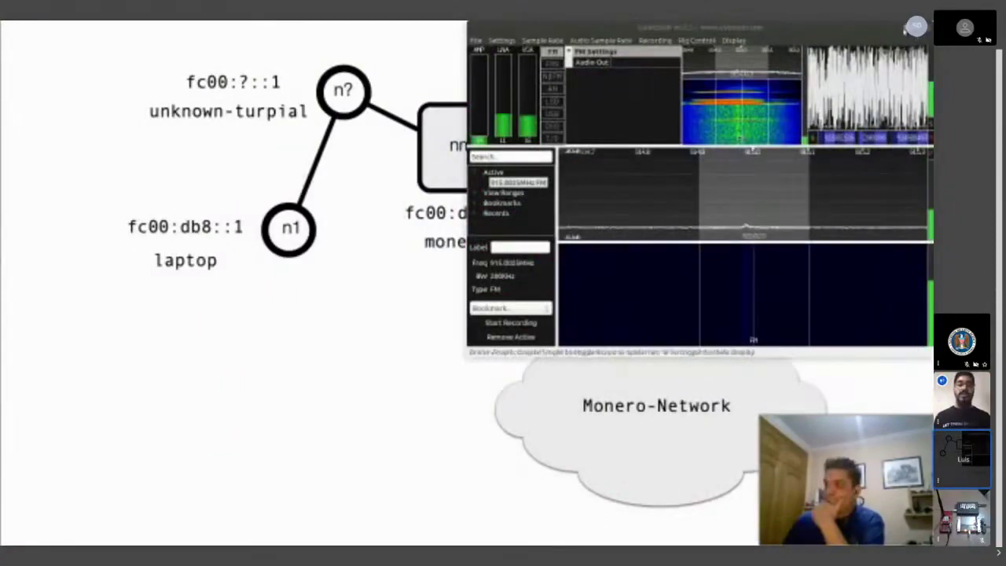
key(alt+Tab)
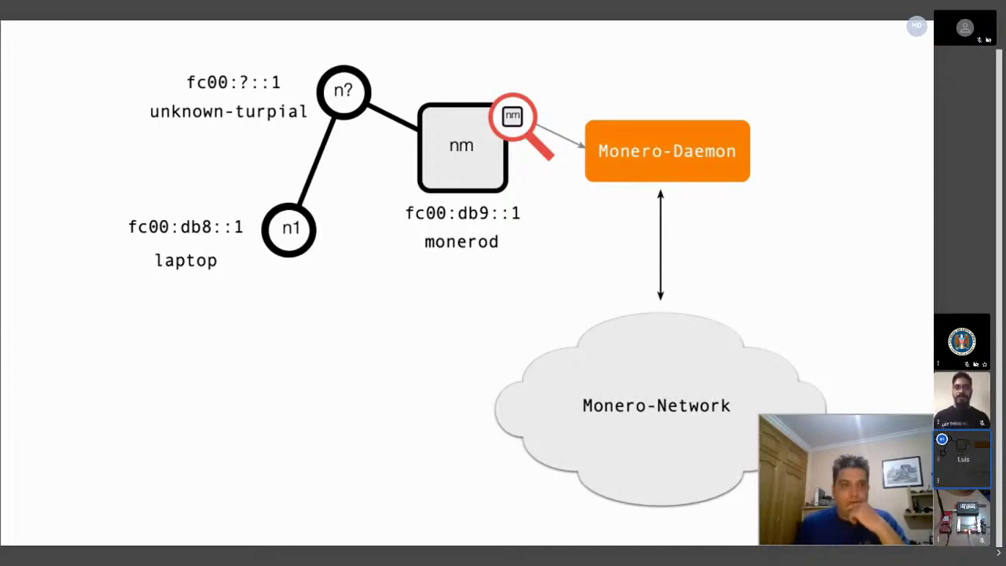
- Run ifconfig in the vaina directory on venus and highlight the sl0 interface's global IPv6 address
key(alt+Tab)
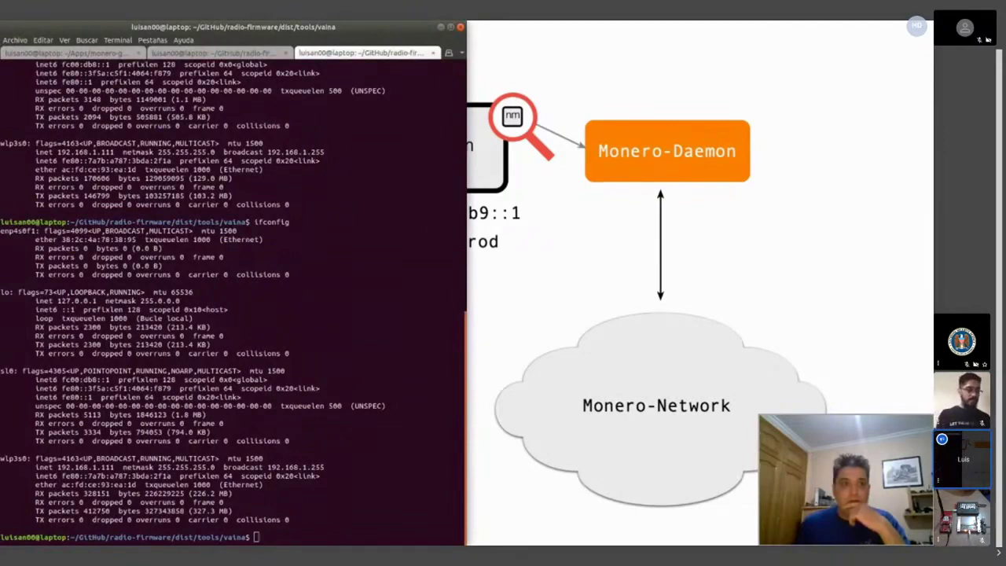
key(alt+Tab)
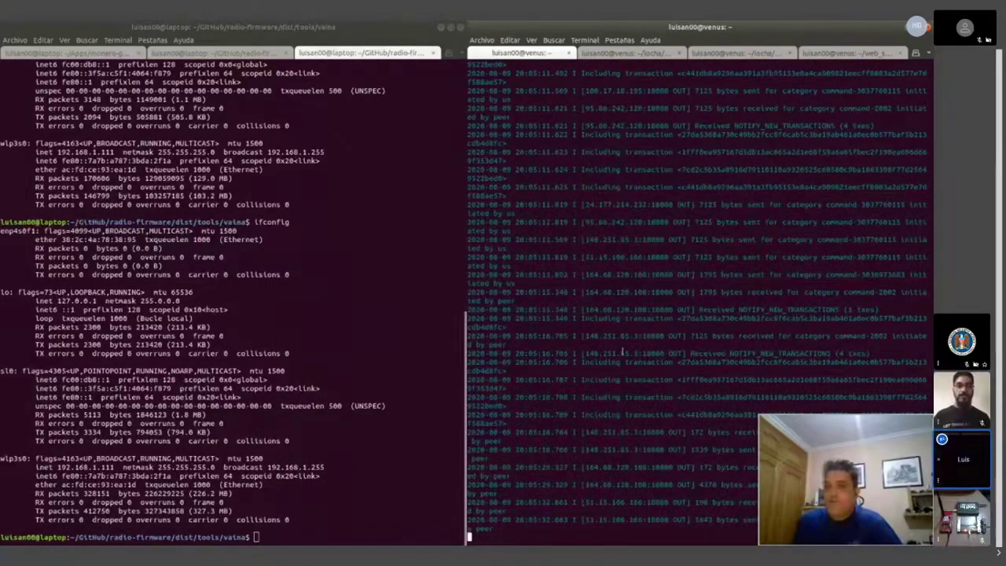
click(622, 53)
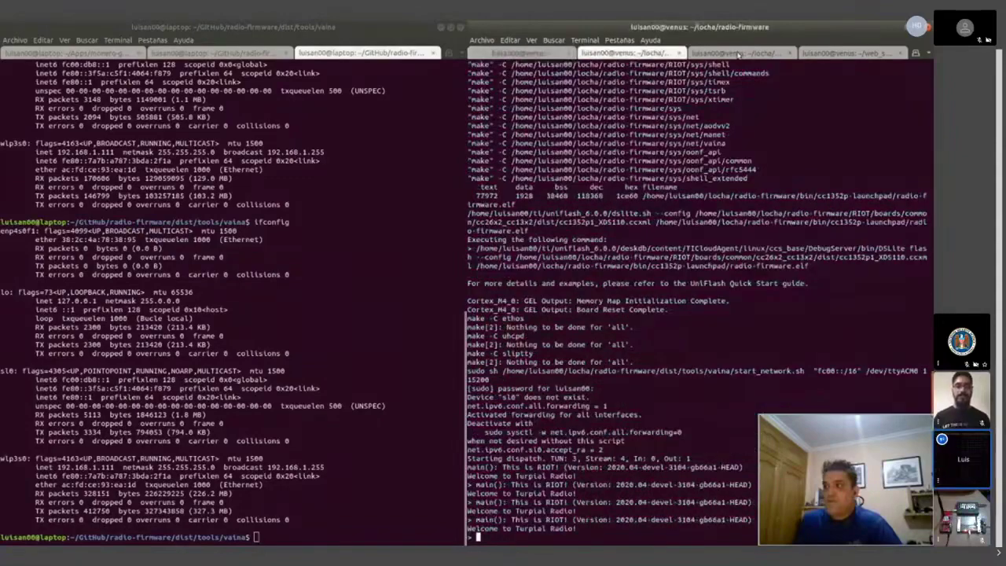
click(738, 53)
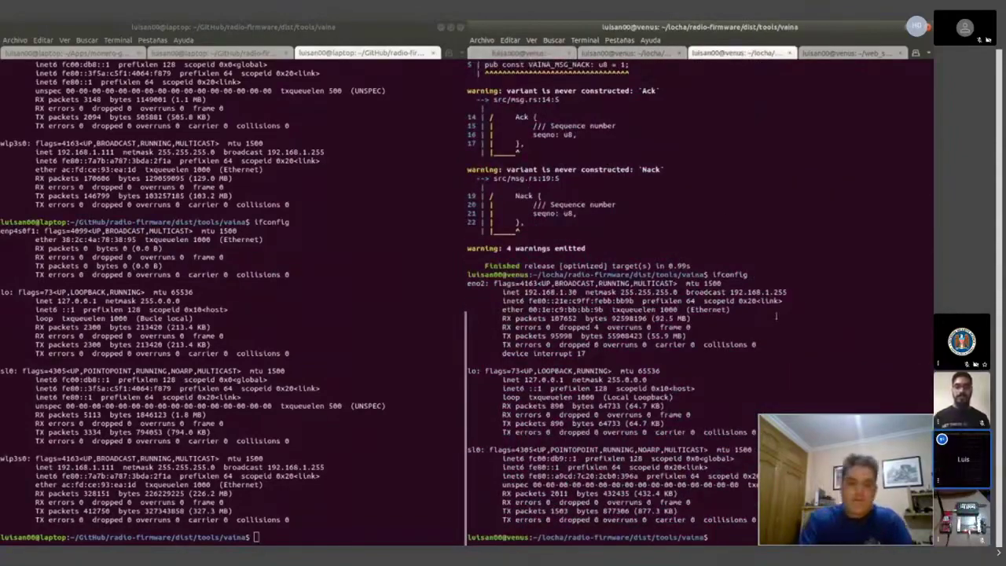
text(if)
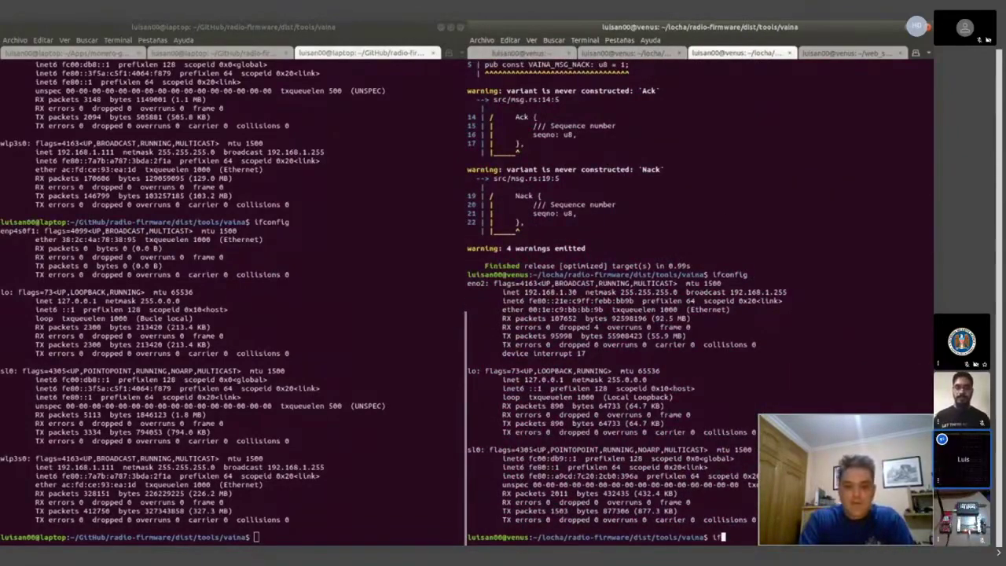
text(con)
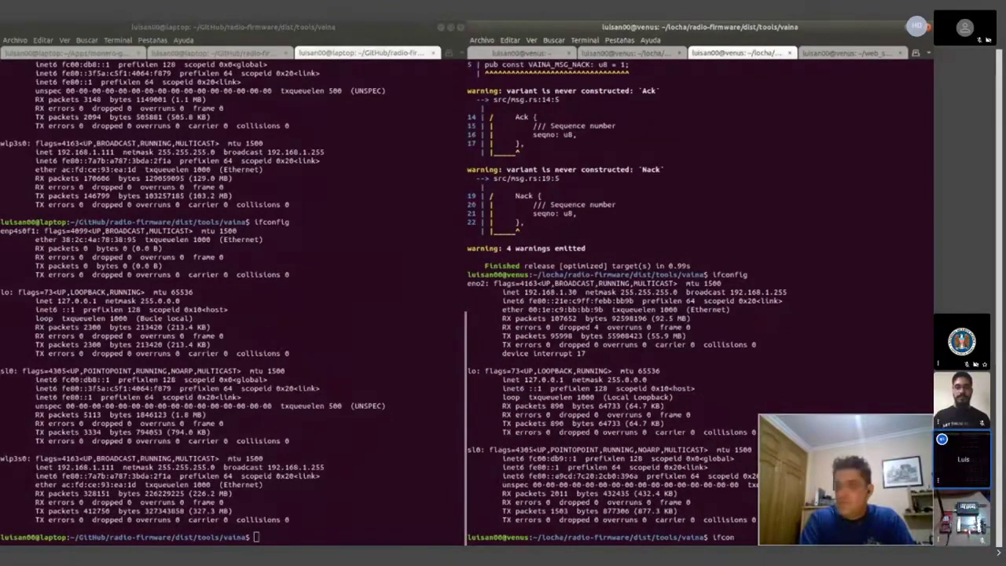
text(fig)
key(Return)
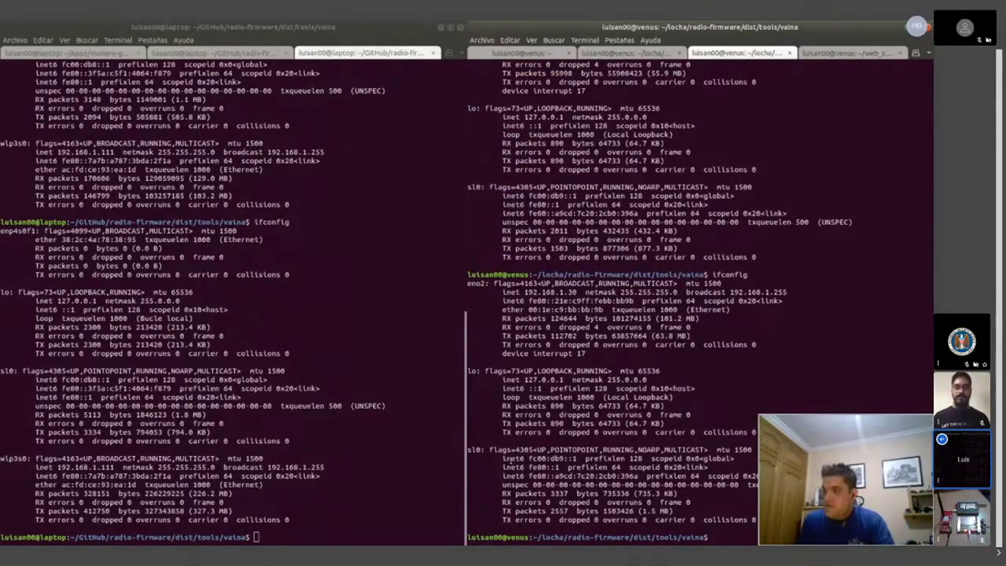
drag(510, 459, 580, 458)
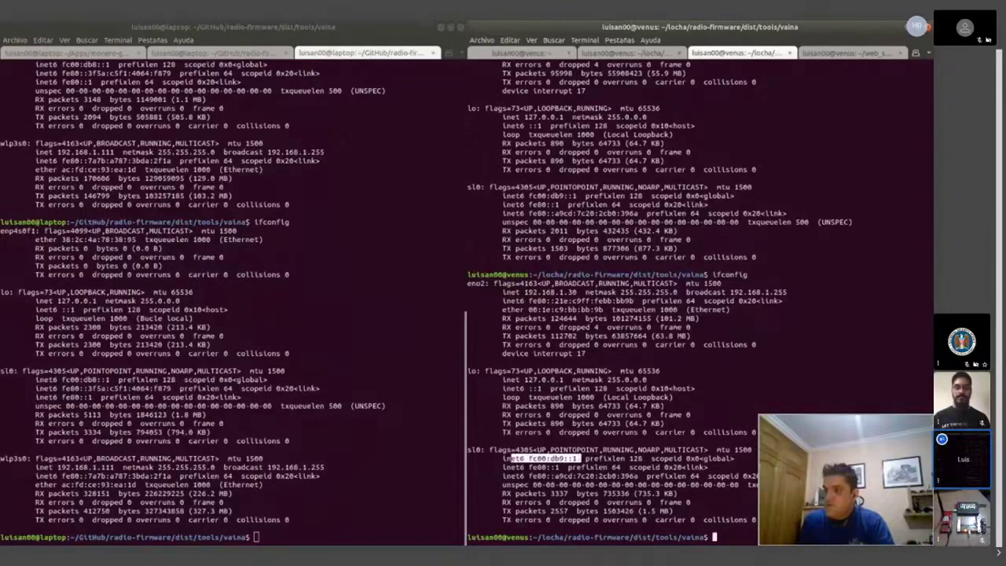
- Run ifconfig in the vaina directory on the laptop and highlight the db8 part of sl0's global IPv6 address
click(358, 308)
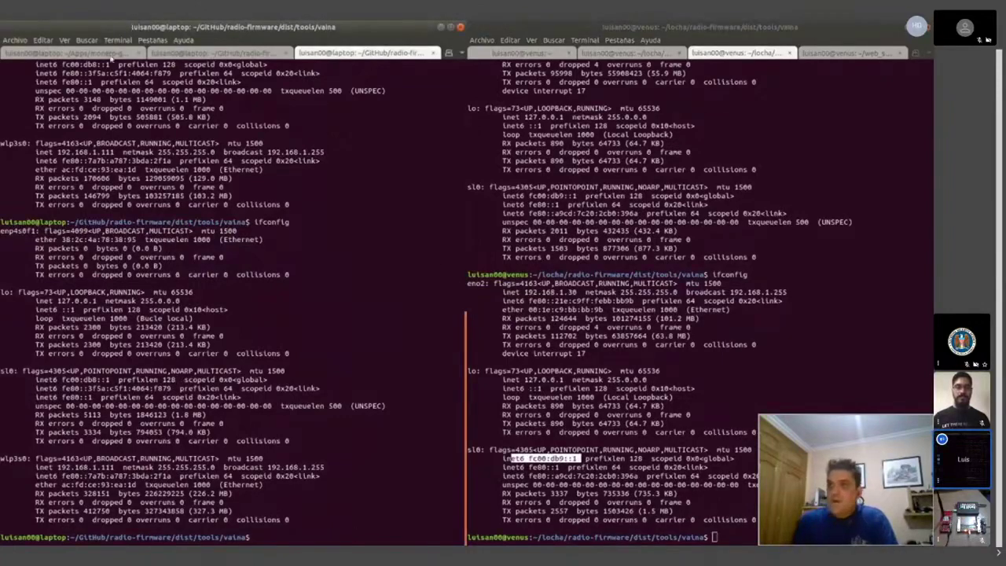
click(110, 54)
click(346, 52)
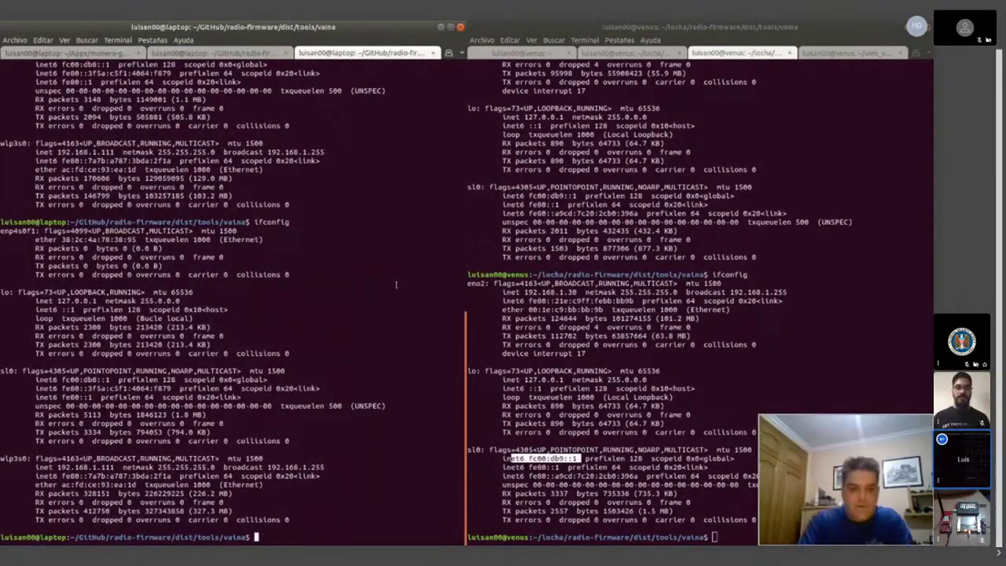
text(ifconfig)
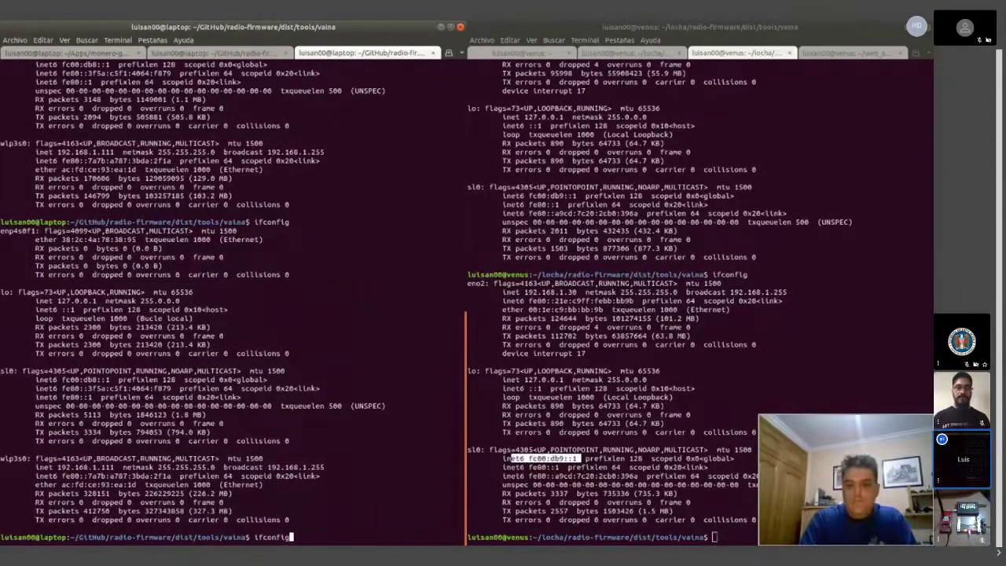
key(Return)
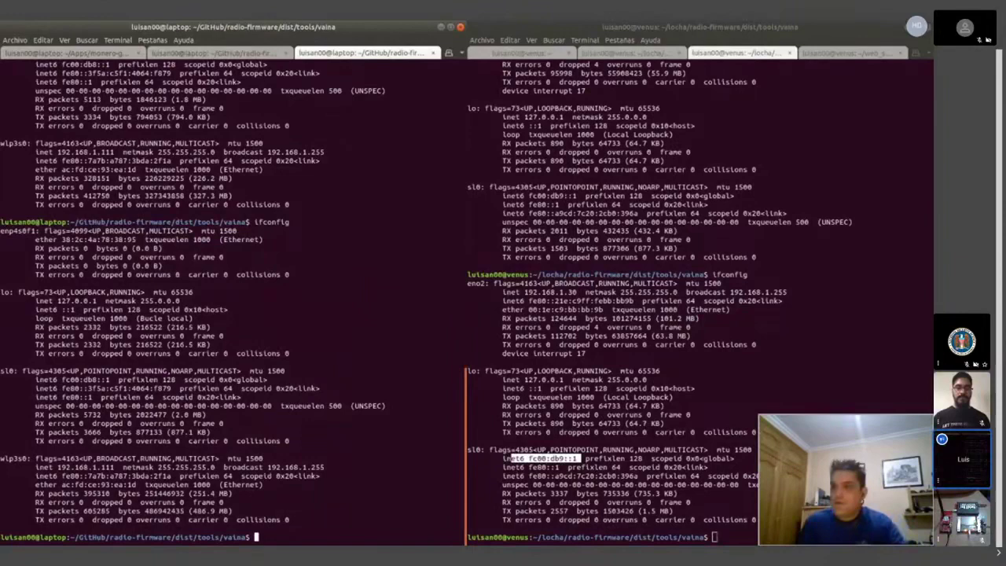
drag(61, 380, 98, 379)
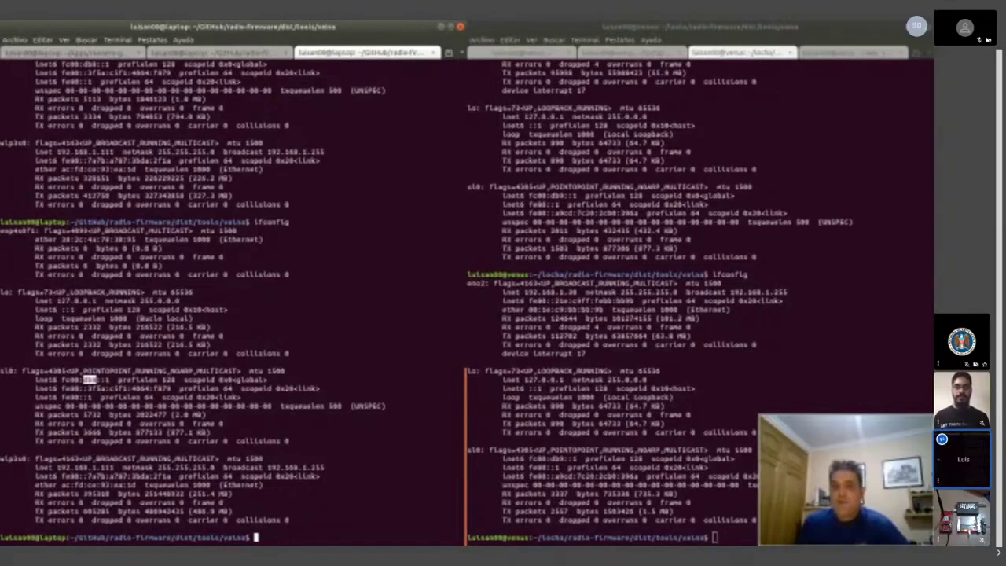
- Switch to monero-core.conf in the text editor and highlight the IPv6 address in the remoteNodeAddress line
key(alt+Tab)
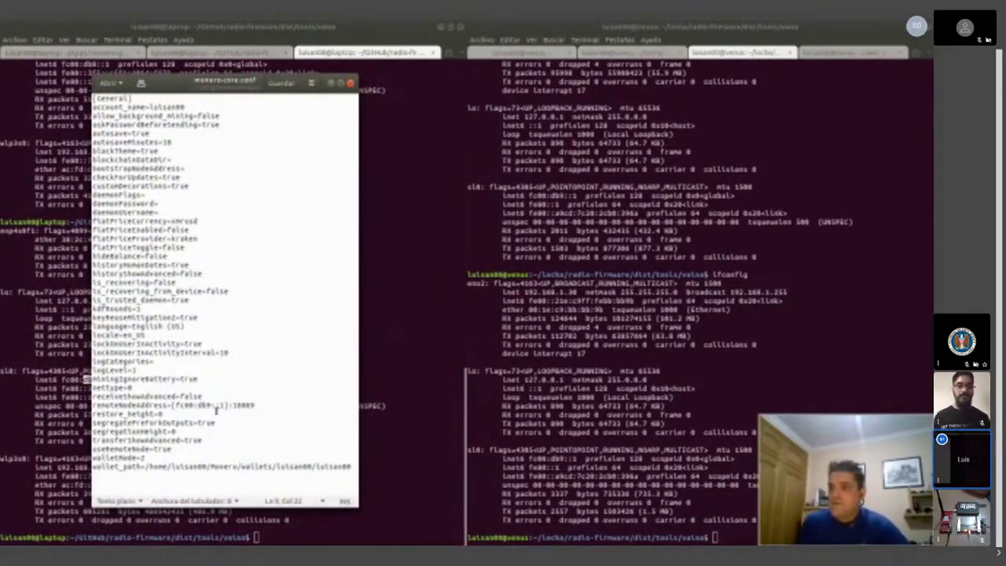
drag(226, 405, 176, 405)
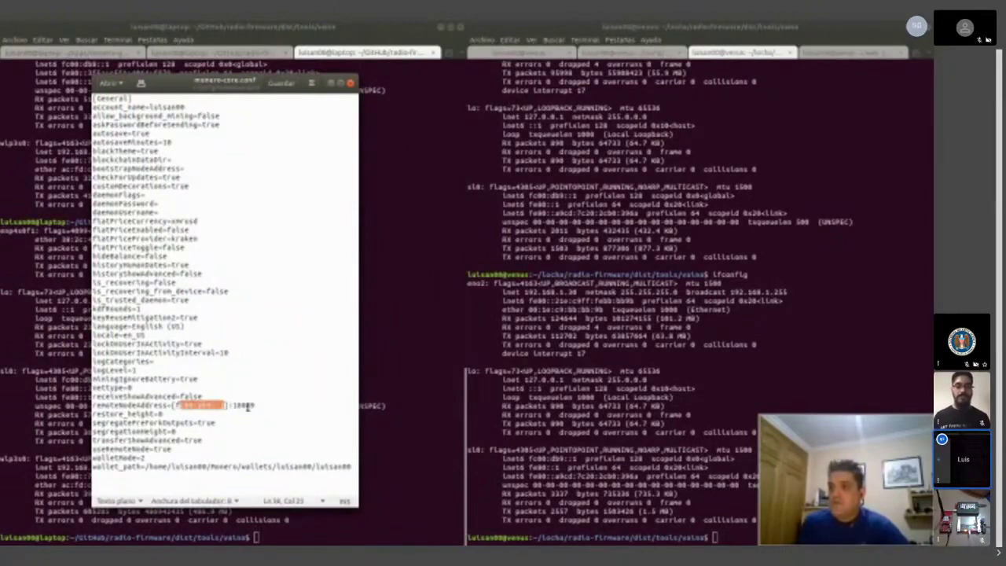
- Highlight the port number in the remoteNodeAddress line of monero-core.conf and minimize the text editor
text(fc00:db8::1)
double_click(244, 404)
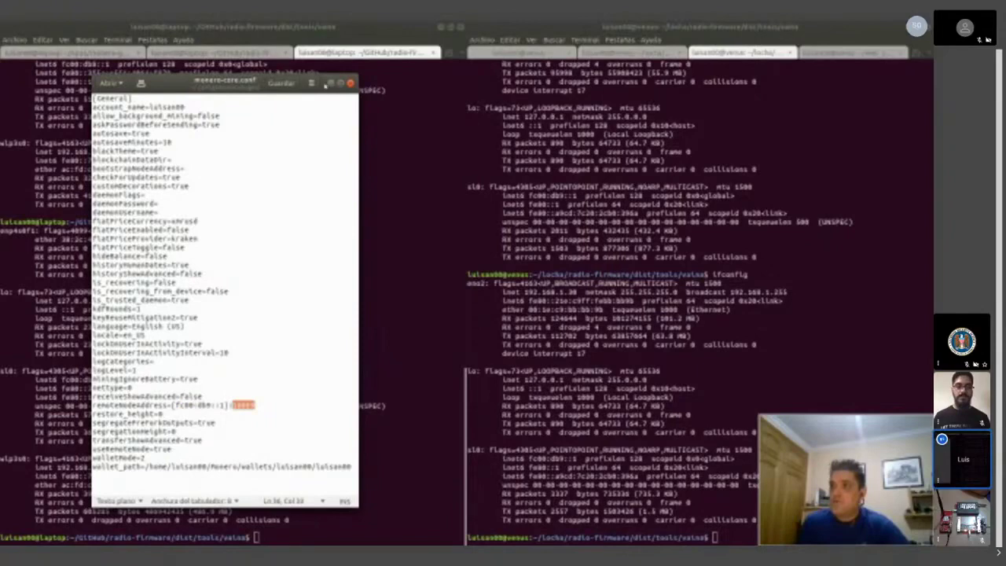
click(329, 83)
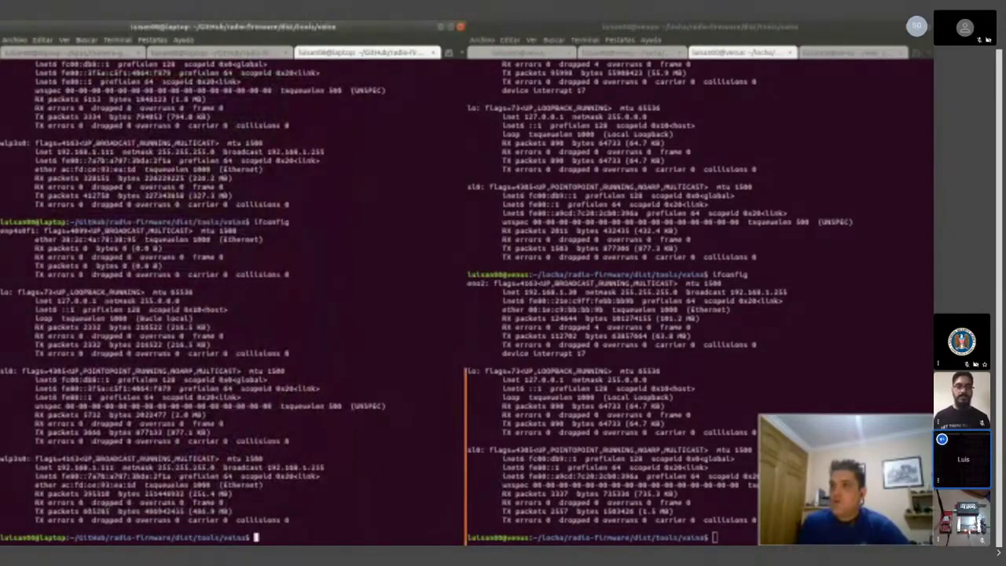
- Clear the laptop's monero-gui-v0.16.0.0 terminal session and enter the command ./monero-wallet-gui without running it
click(78, 52)
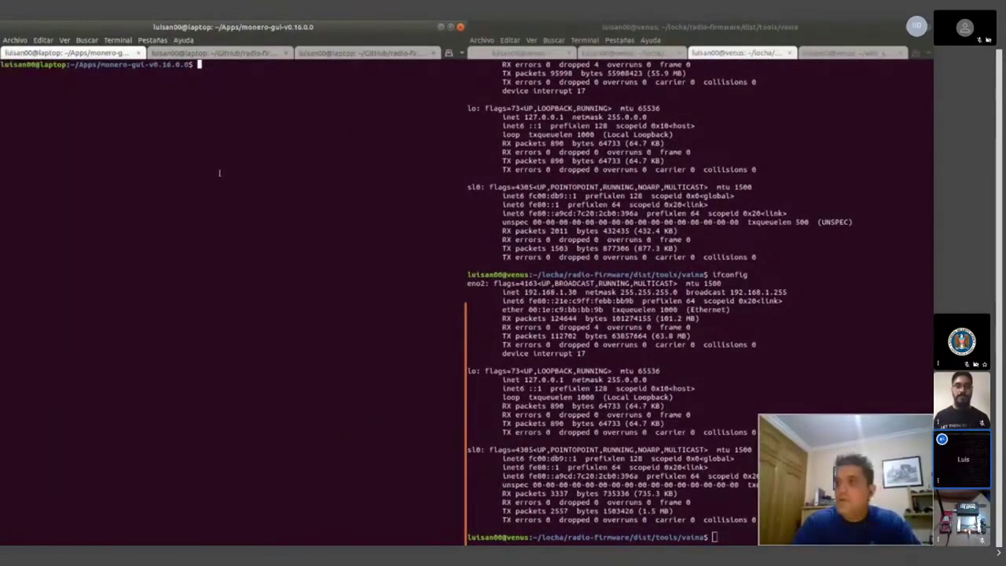
text(clear)
key(Return)
text(./monero-wallet-gui)
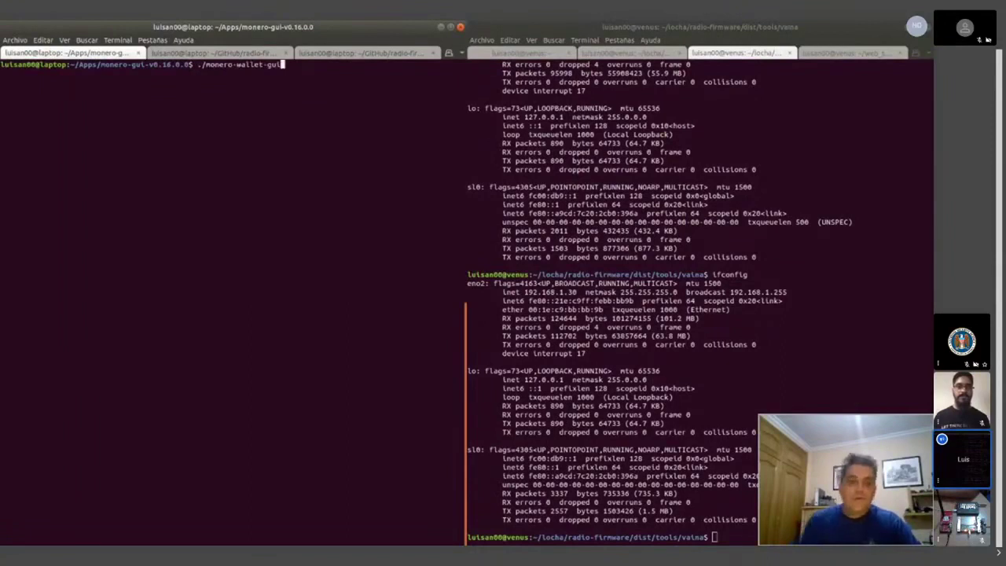
- Switch to CubicSDR and start the SDR device to monitor the 915 MHz radio signal
key(alt+Tab)
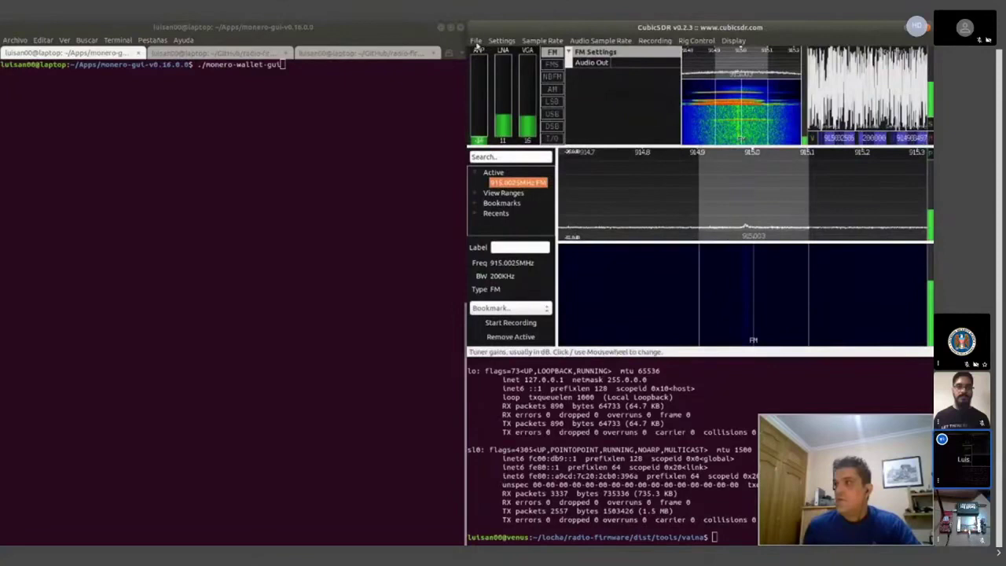
click(477, 41)
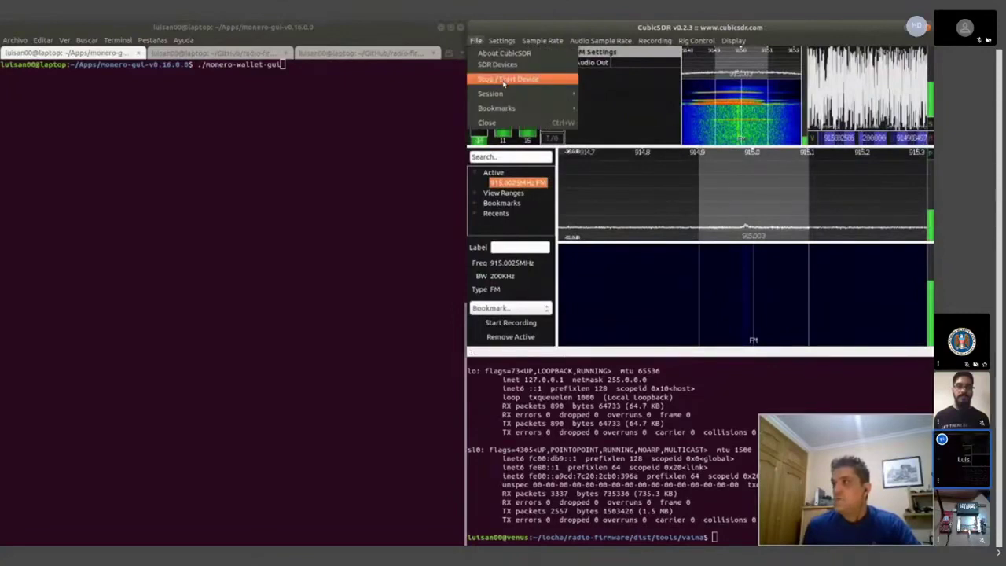
click(503, 80)
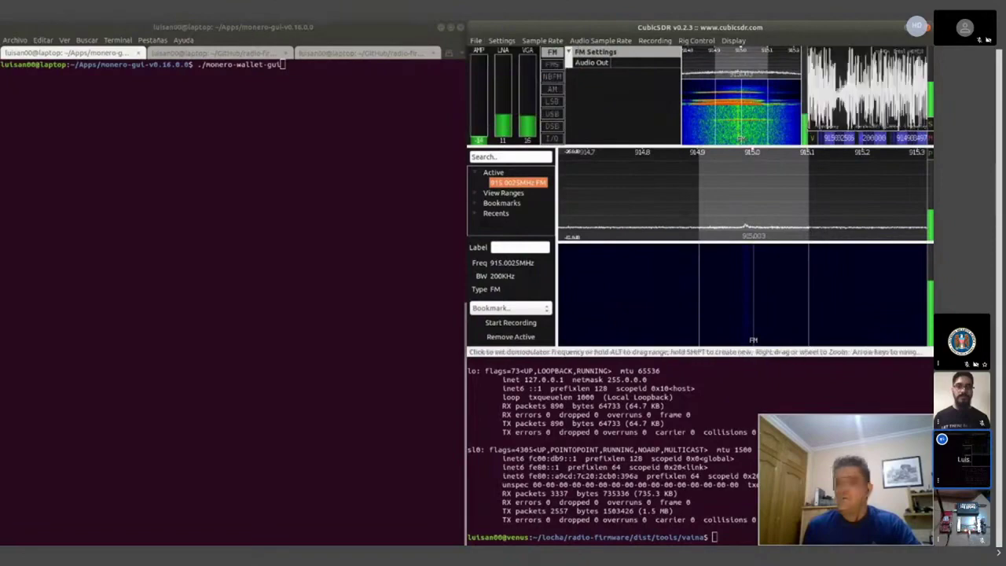
- Run the prepared wallet command in the laptop terminal and unlock the Monero wallet with the wallet password
click(221, 217)
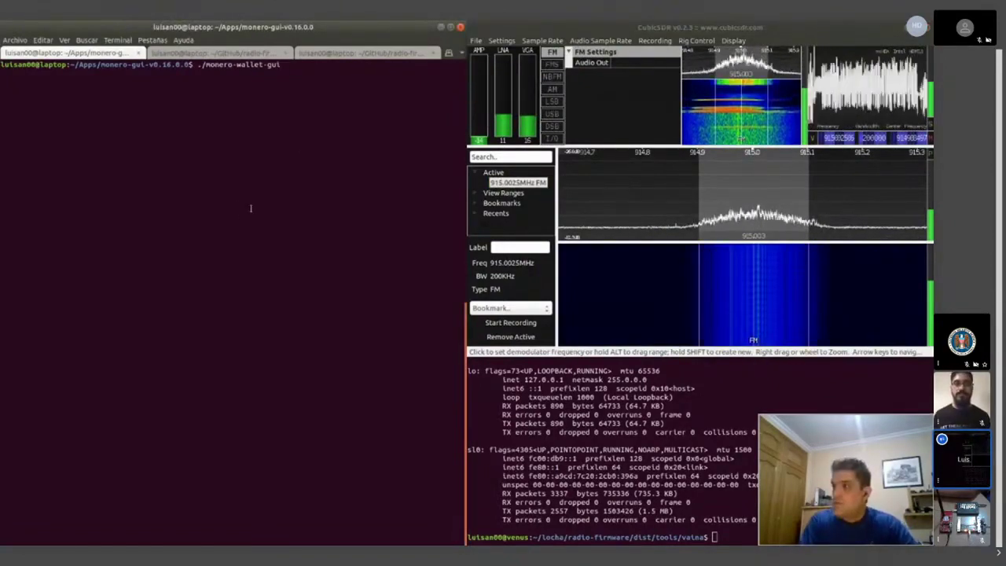
key(Return)
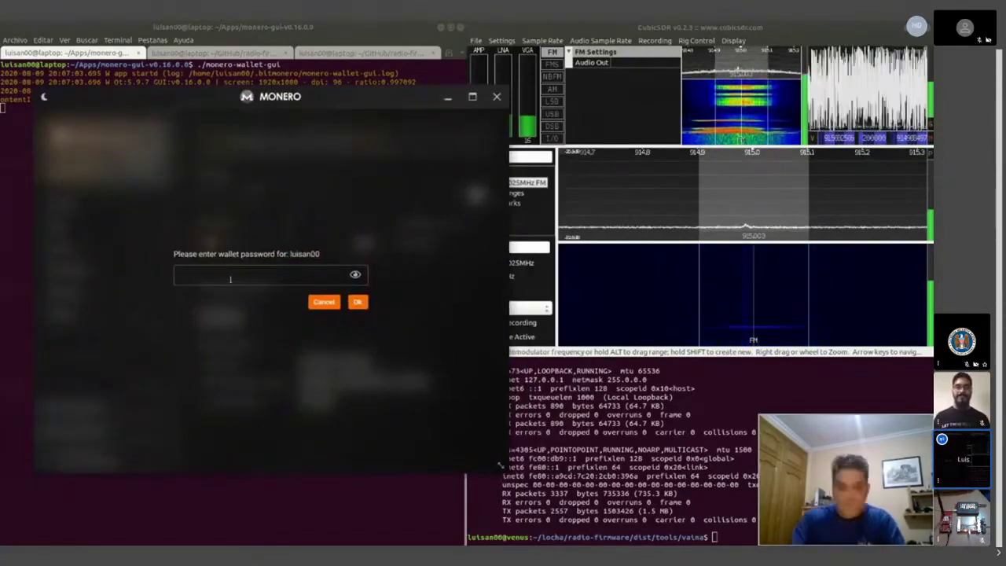
click(230, 279)
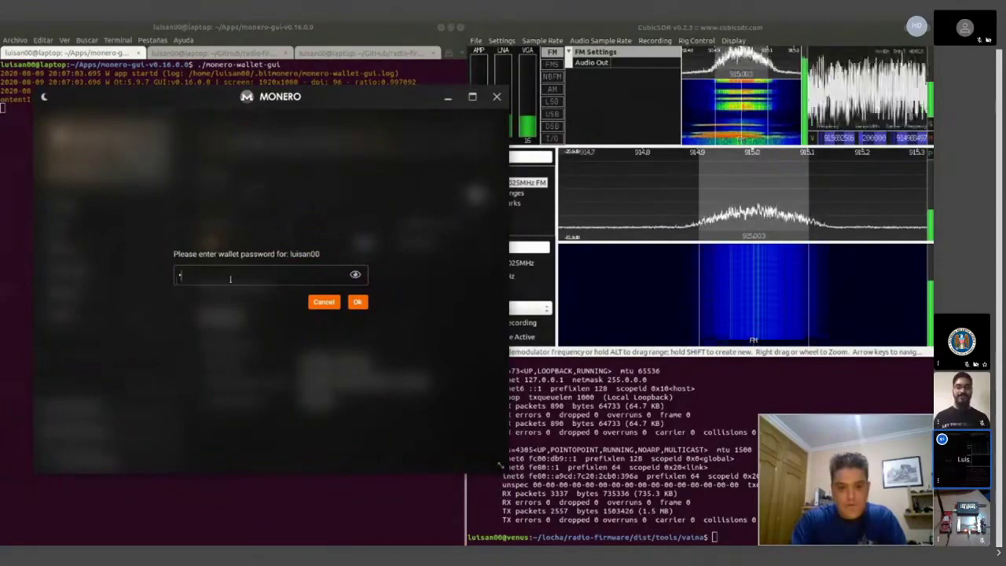
text(••••••)
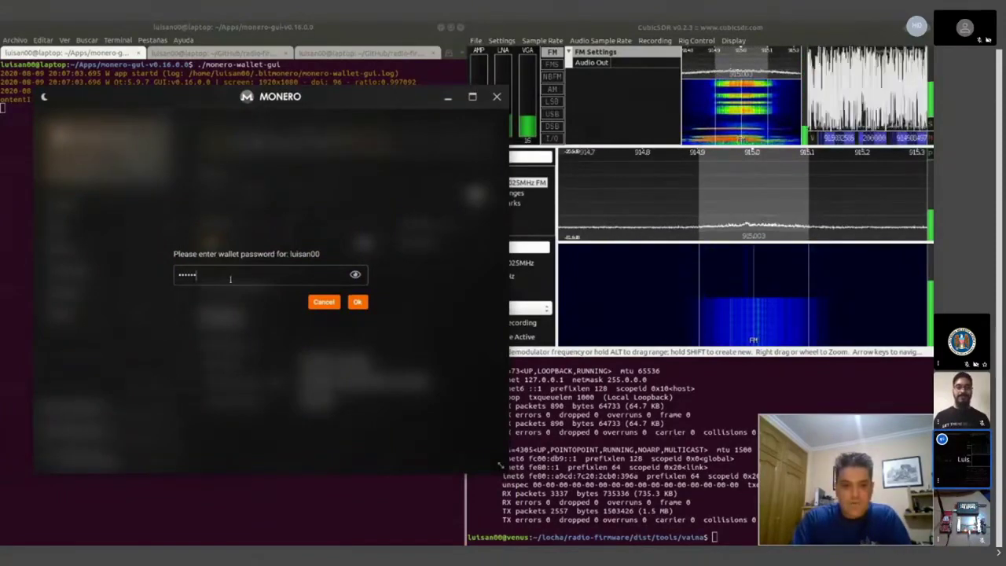
text(••••••)
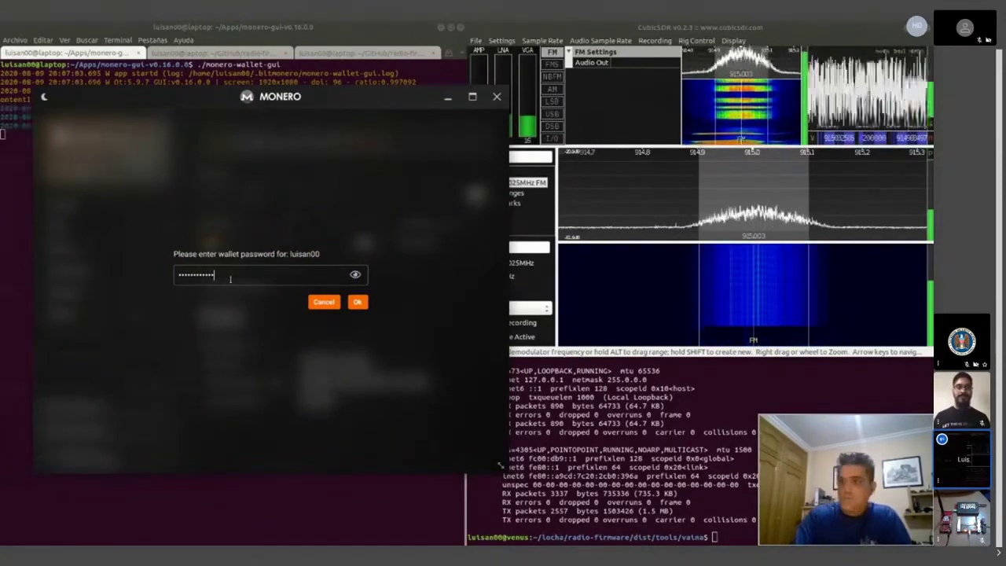
key(Return)
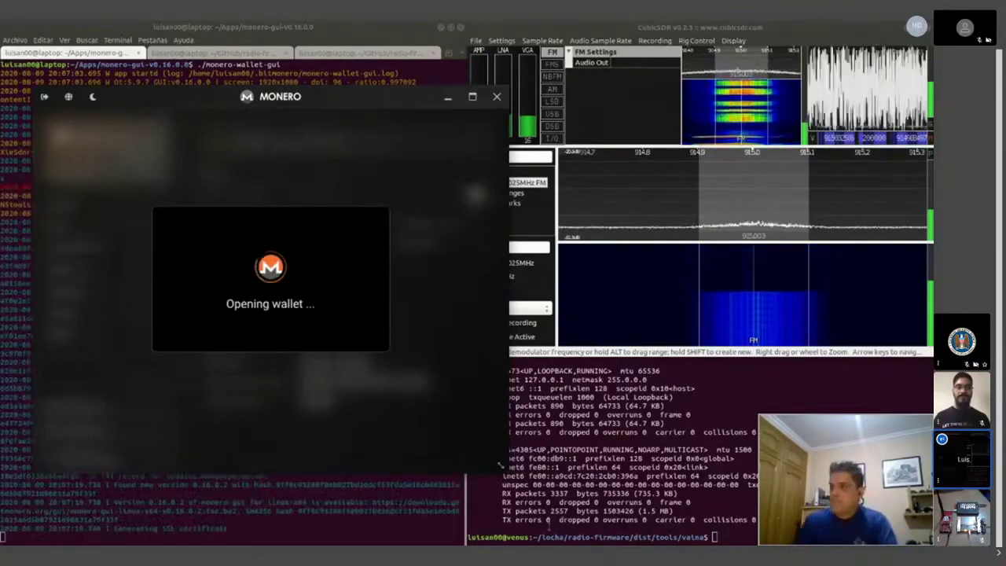
- Show the Monero daemon log in the venus terminal and bring the wallet window back to the front
key(alt+Tab)
key(ctrl+Page_Up)
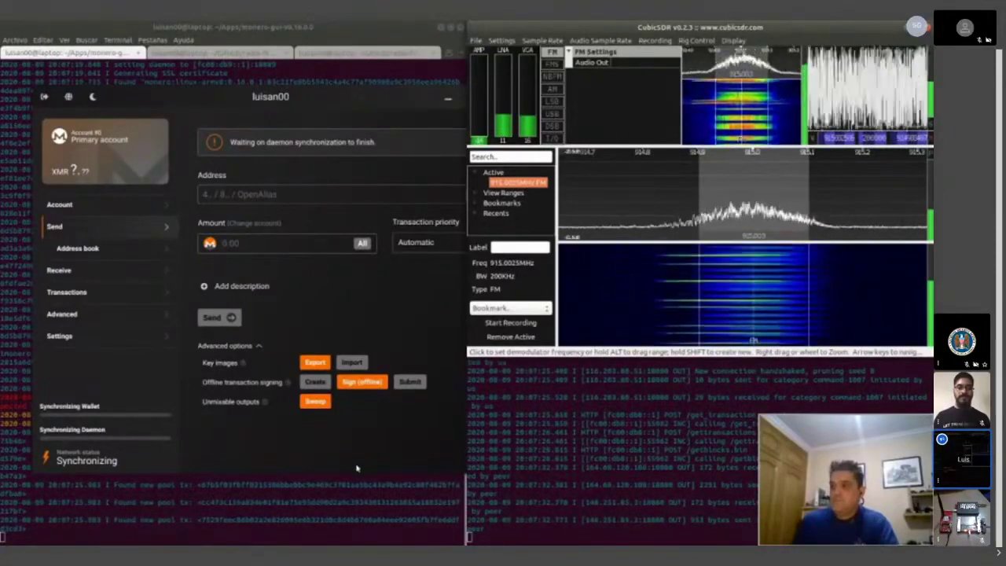
click(500, 466)
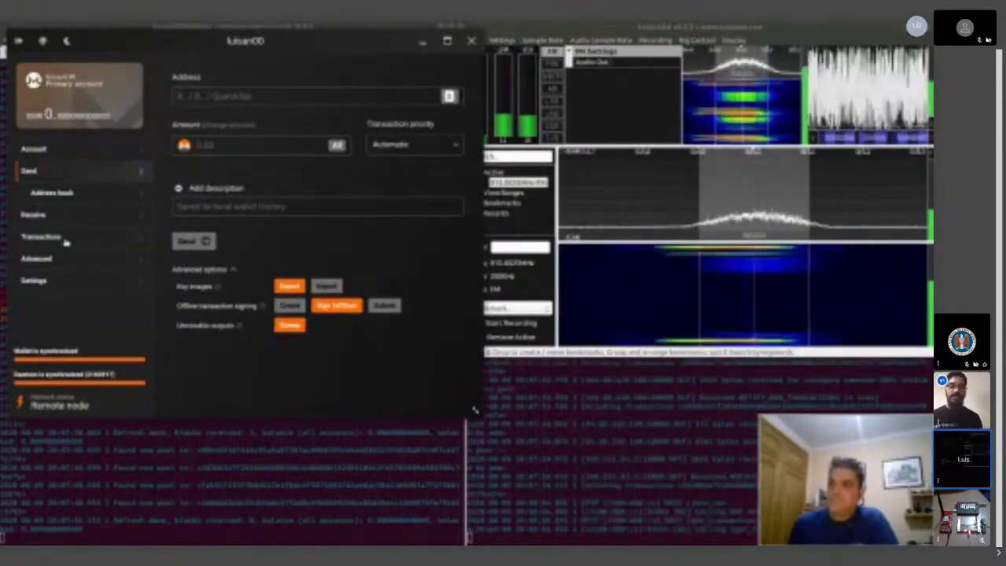
- Create a new receiving address labelled "demo" in the wallet and copy it to the clipboard
click(87, 213)
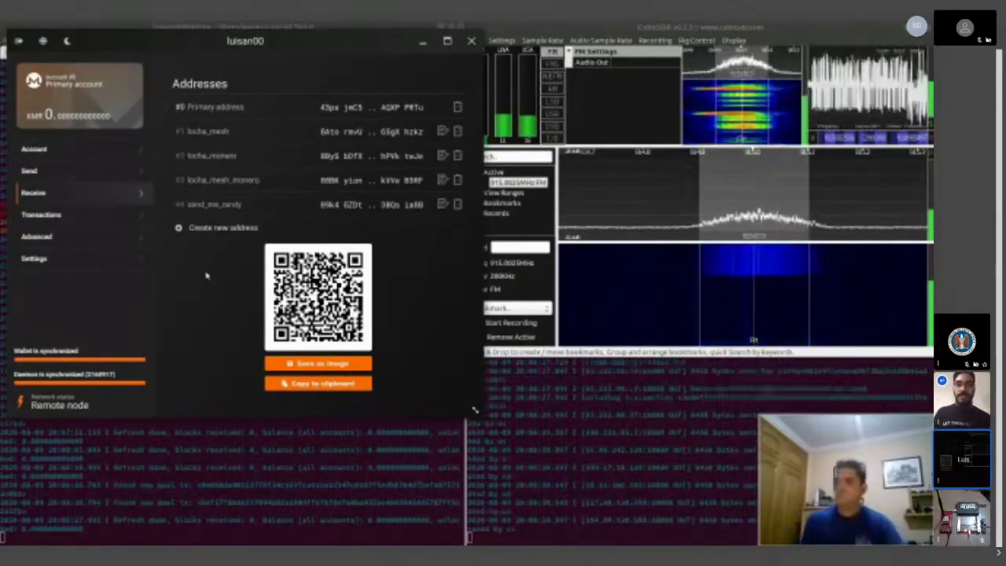
click(215, 230)
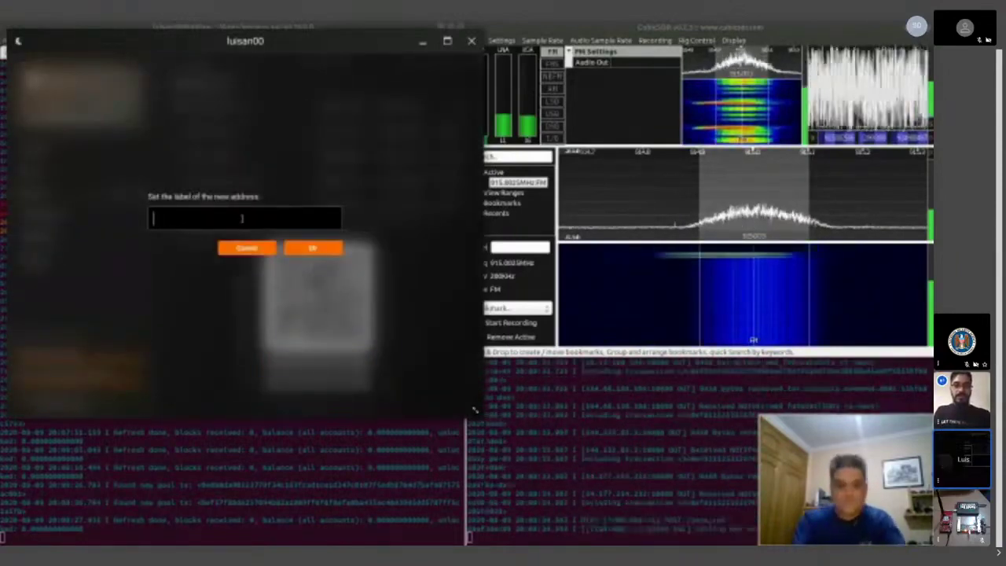
text(demo)
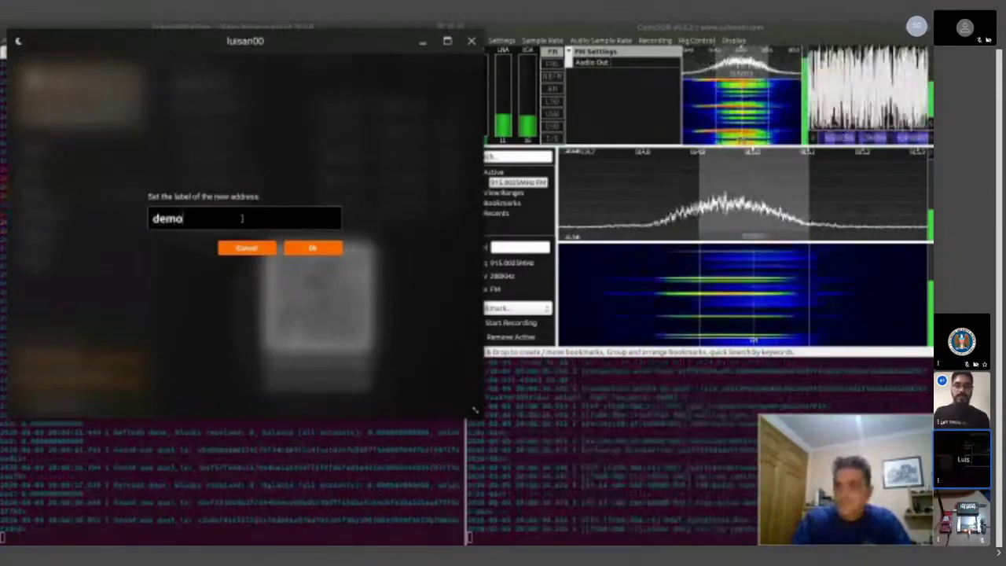
key(Return)
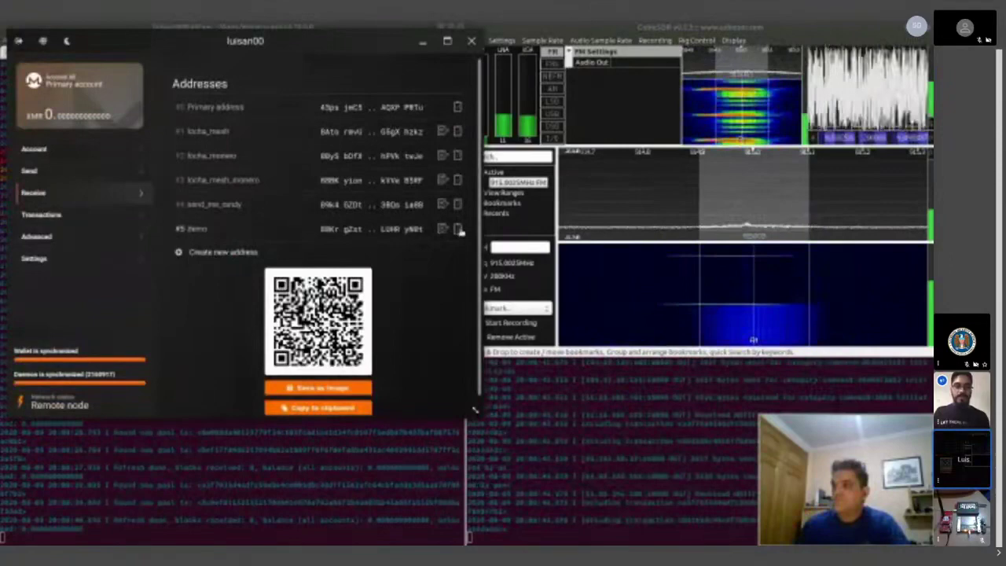
click(459, 229)
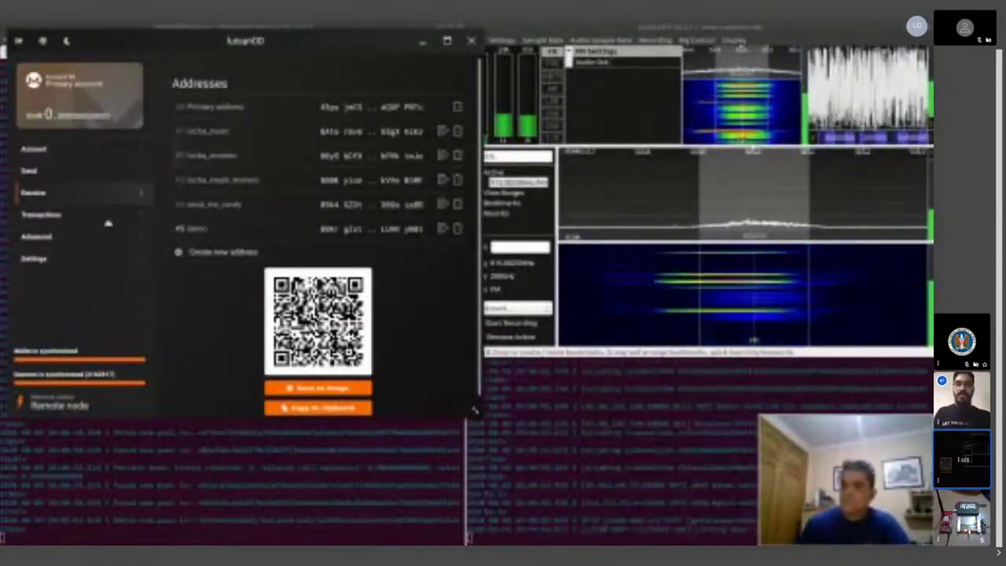
- Review the wallet's transaction history, account balances and list of receiving addresses
click(57, 214)
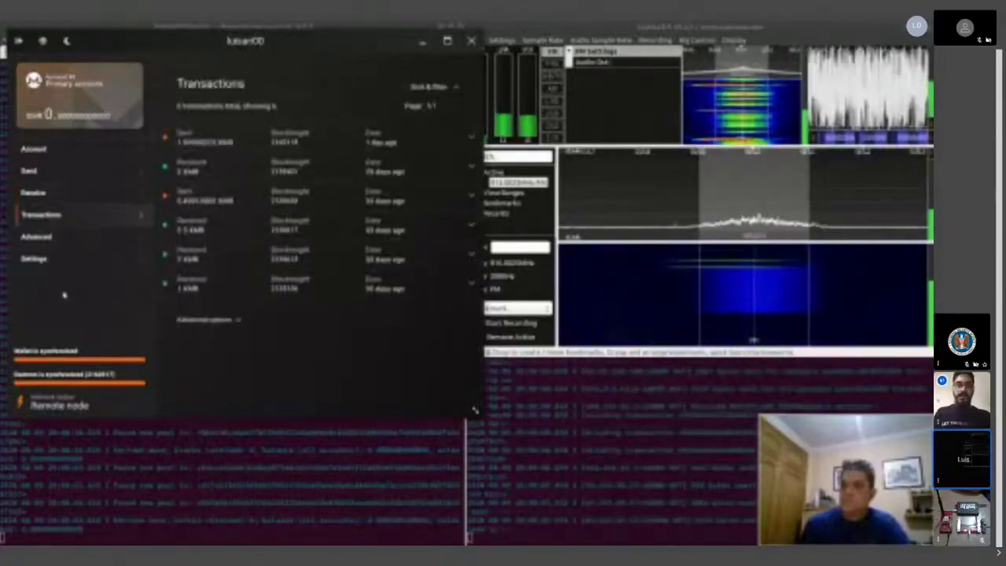
click(55, 153)
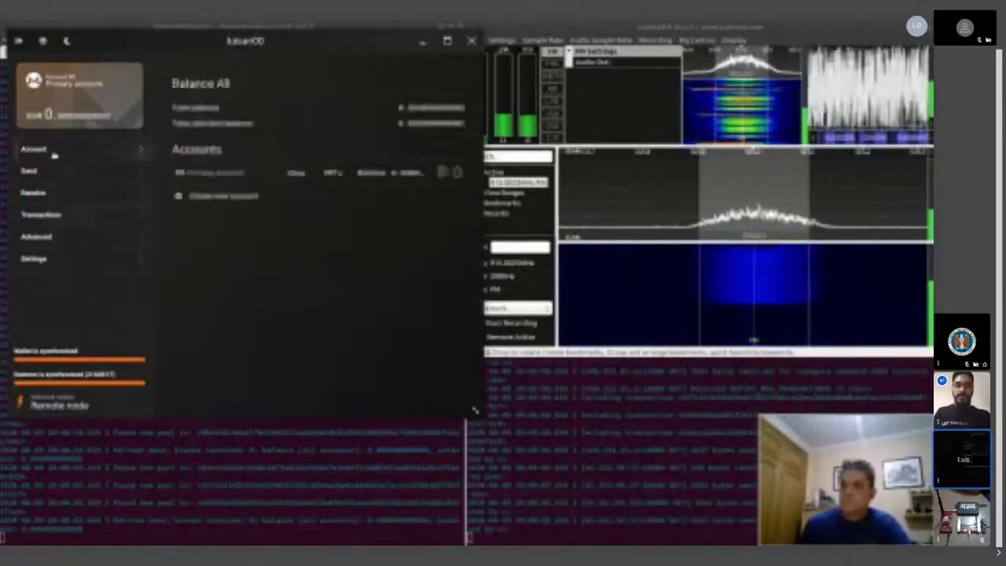
click(49, 194)
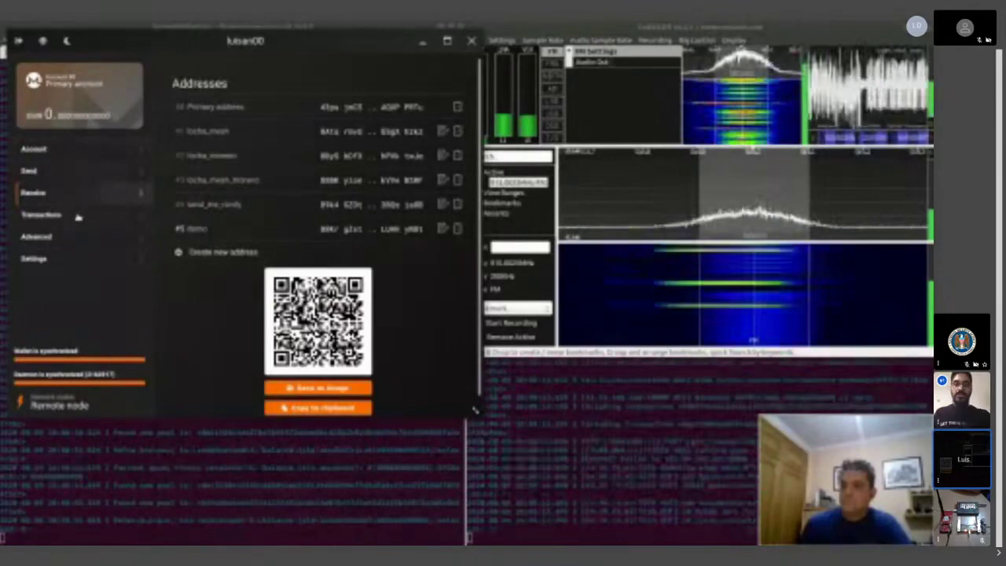
- Expand the pending 2.5 XMR transaction's details and highlight the unconfirmed payment amount in the wallet's terminal log
click(79, 215)
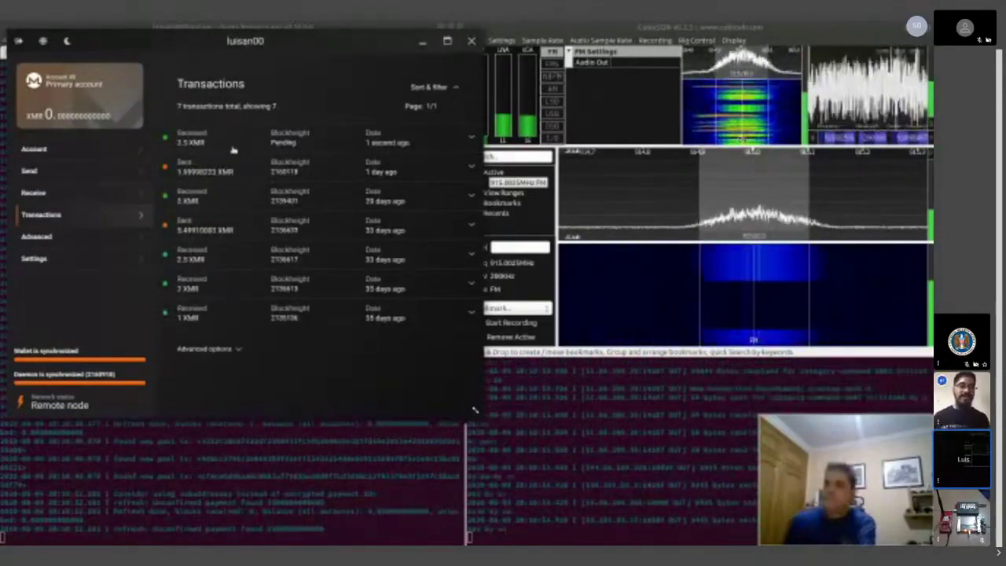
click(471, 137)
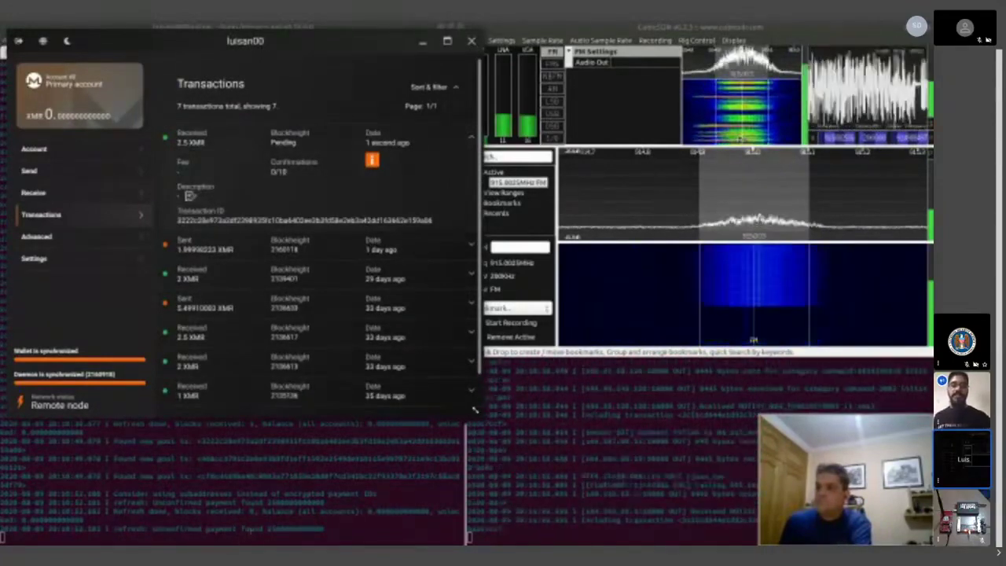
click(253, 528)
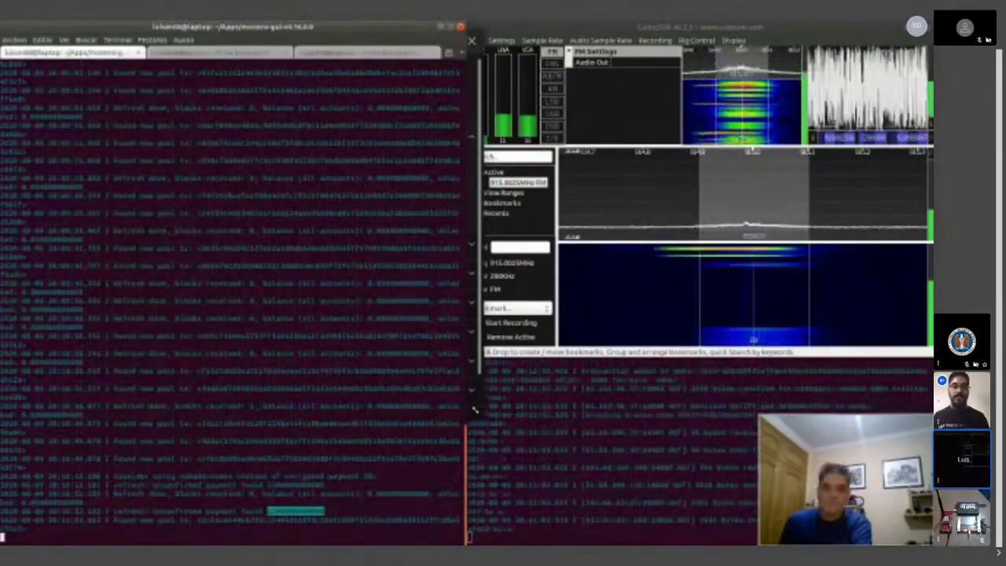
key(alt+Tab)
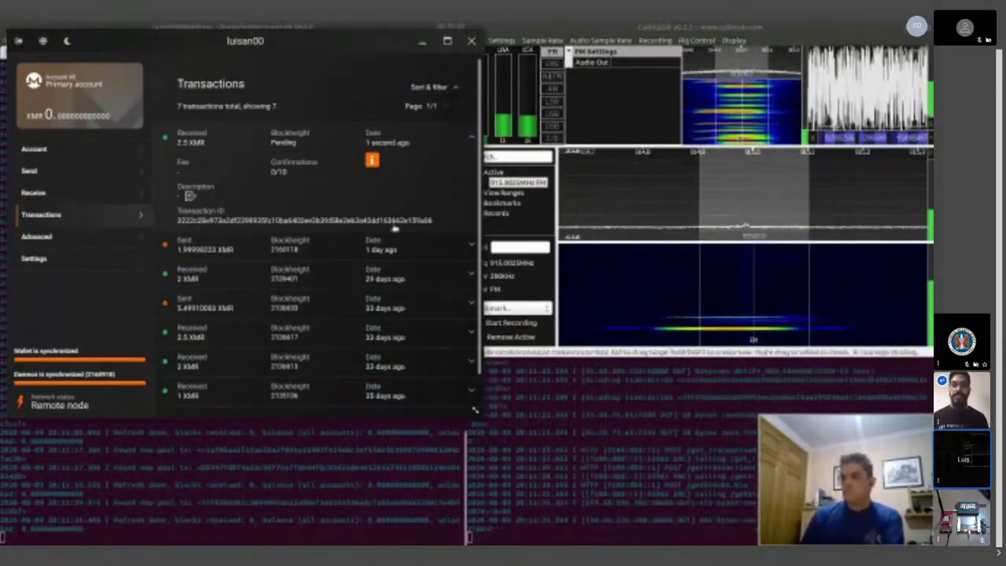
- Reopen the pending 2.5 XMR transaction's details and recheck its confirmations by switching between the receiving addresses and the transaction history
click(472, 139)
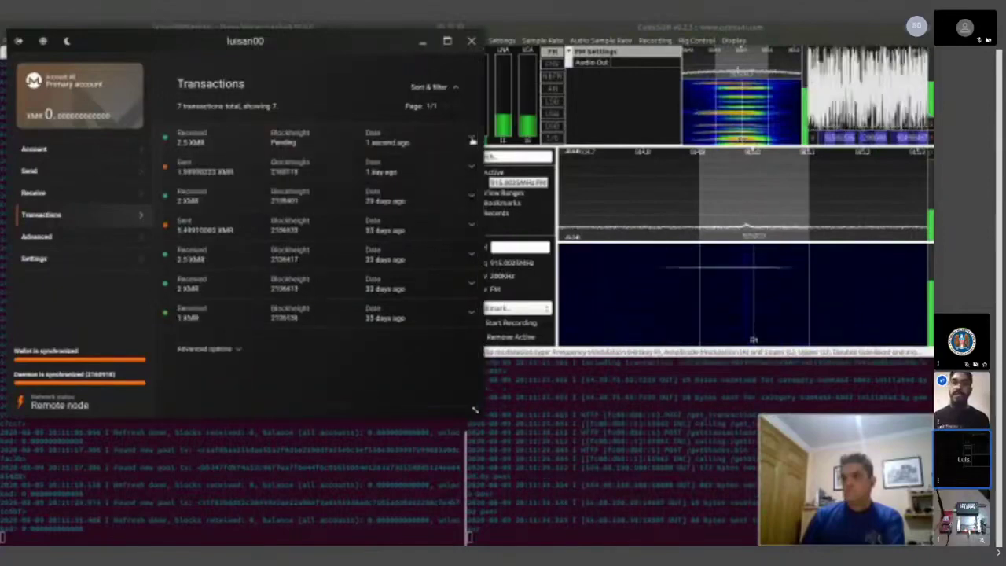
click(326, 144)
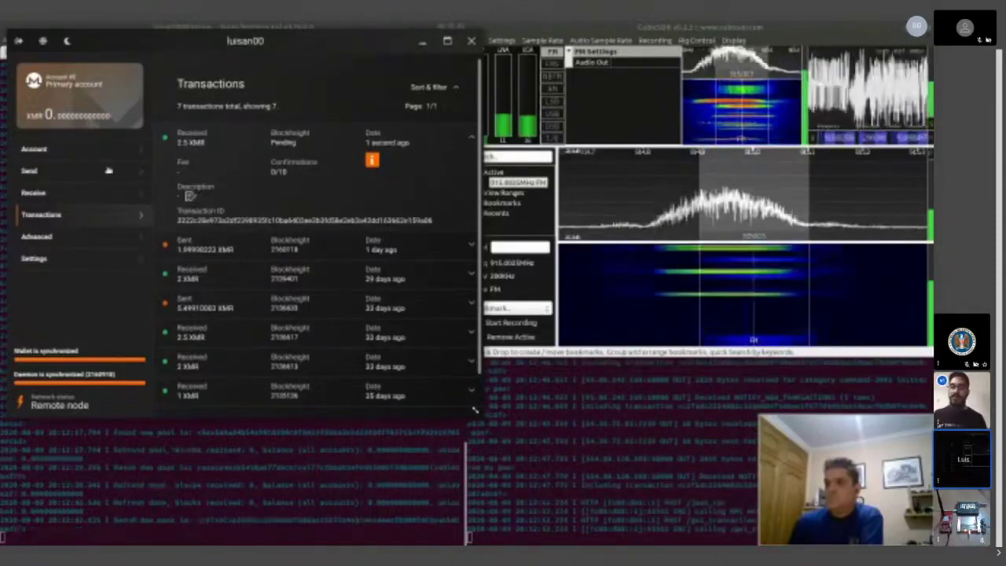
click(80, 196)
click(139, 215)
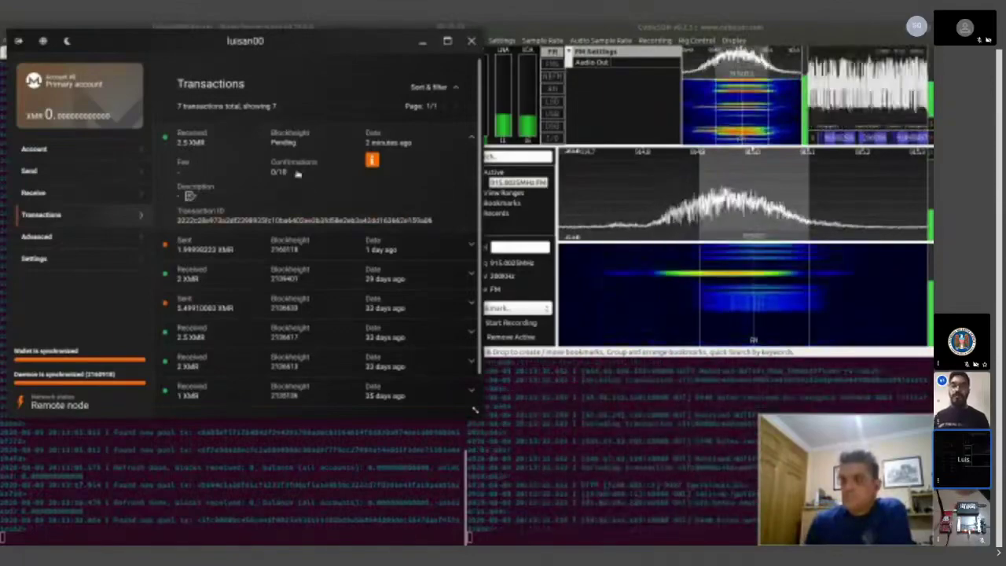
click(46, 194)
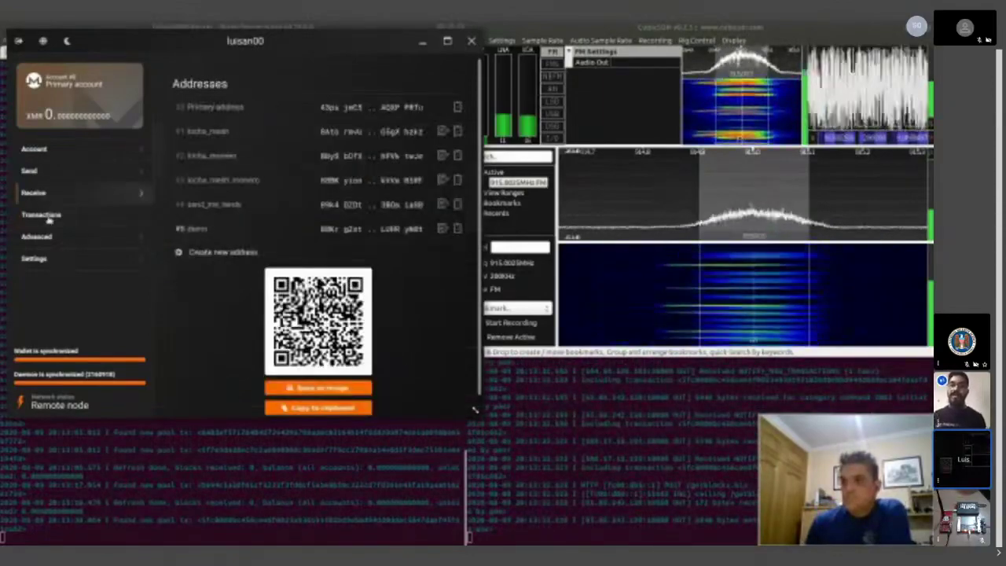
click(49, 216)
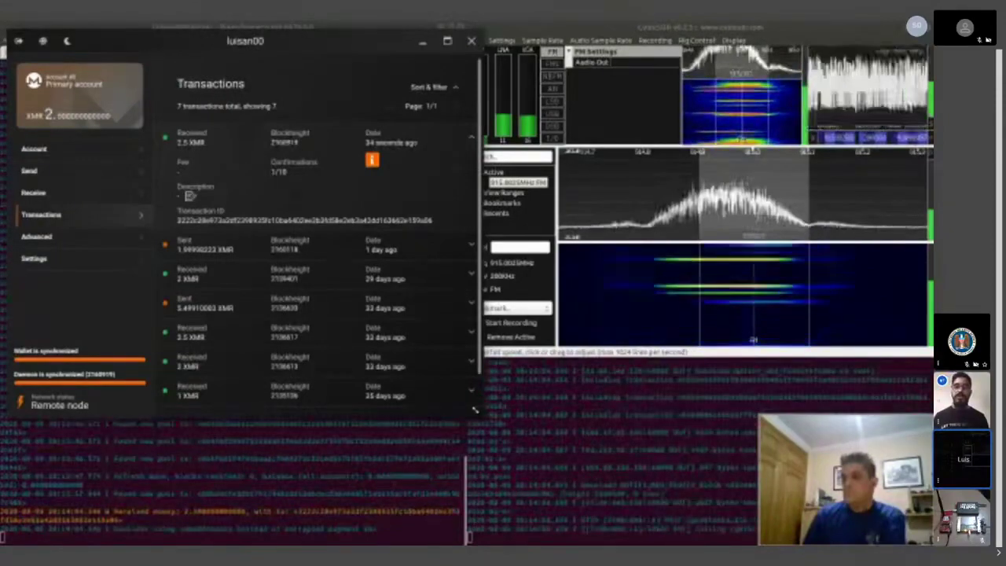
- Check the received money entry in the wallet's terminal log and return to the wallet's expanded 2.5 XMR transaction
right_click(267, 454)
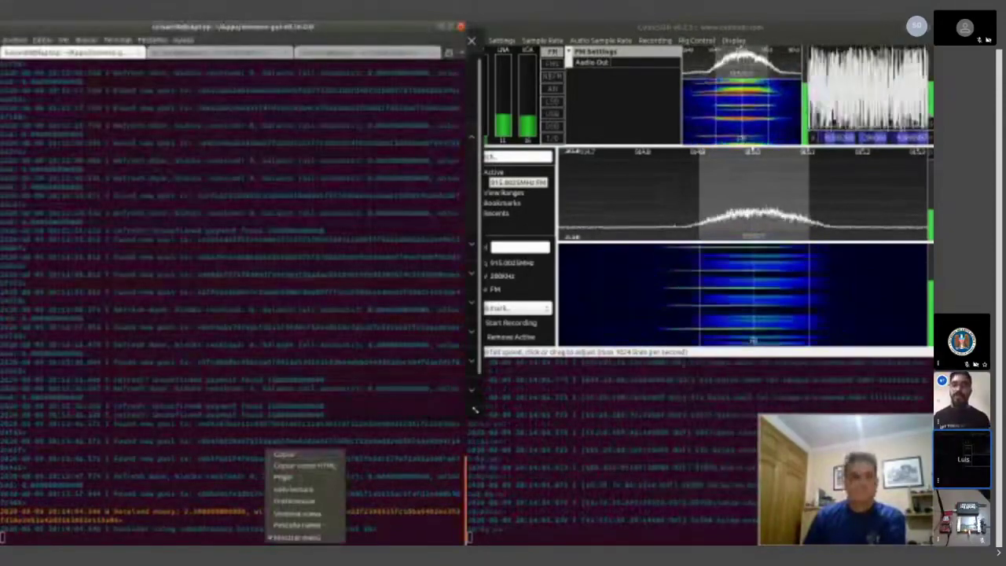
key(Escape)
key(alt+Tab)
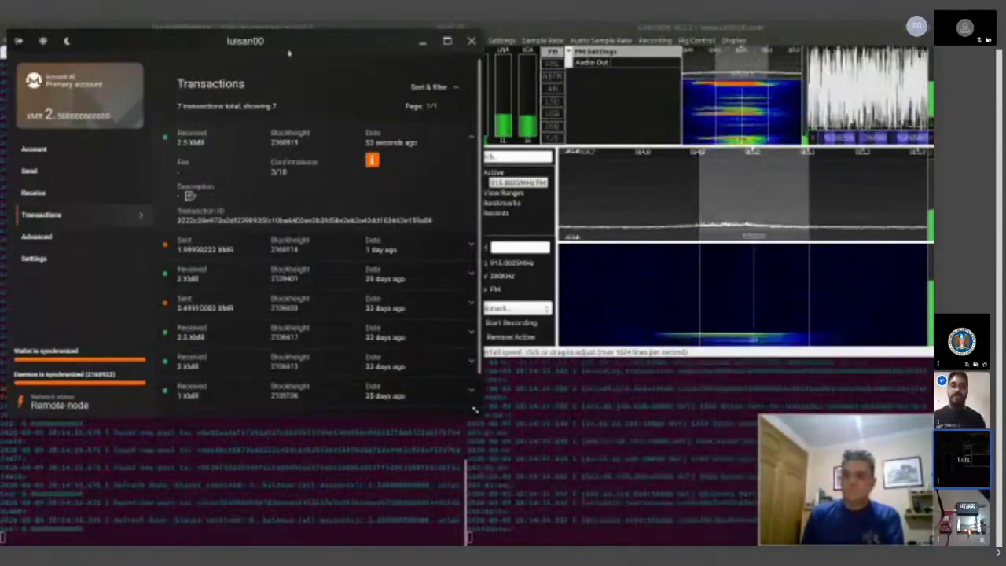
drag(314, 46, 301, 46)
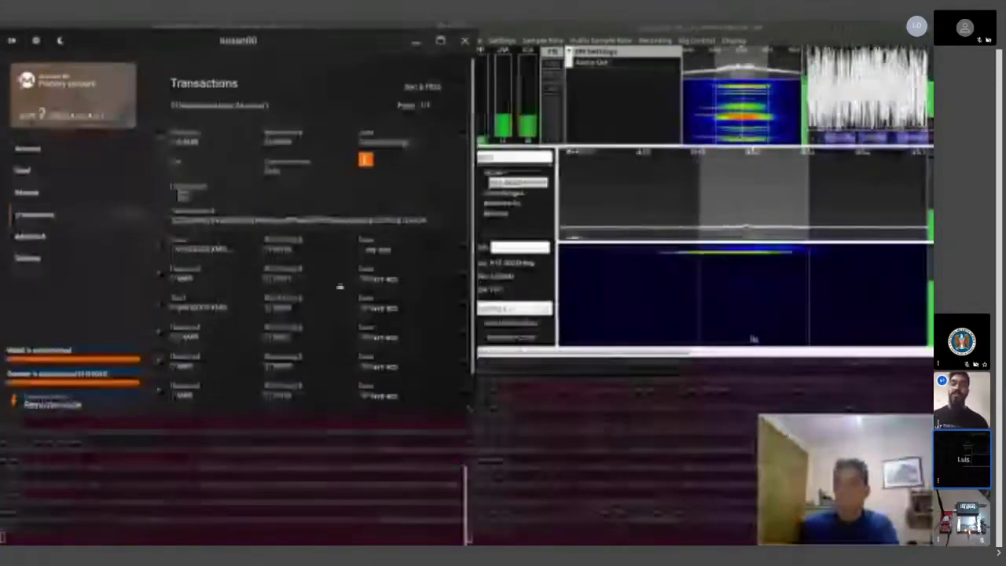
- Close the Monero wallet and bring up the remote terminal session that is in the web_server folder
drag(332, 51, 274, 70)
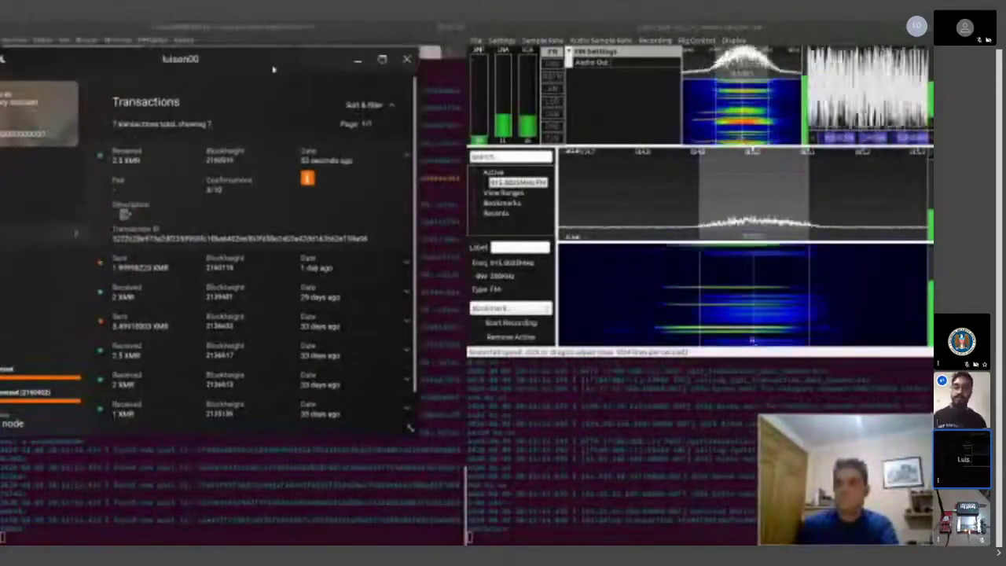
click(357, 60)
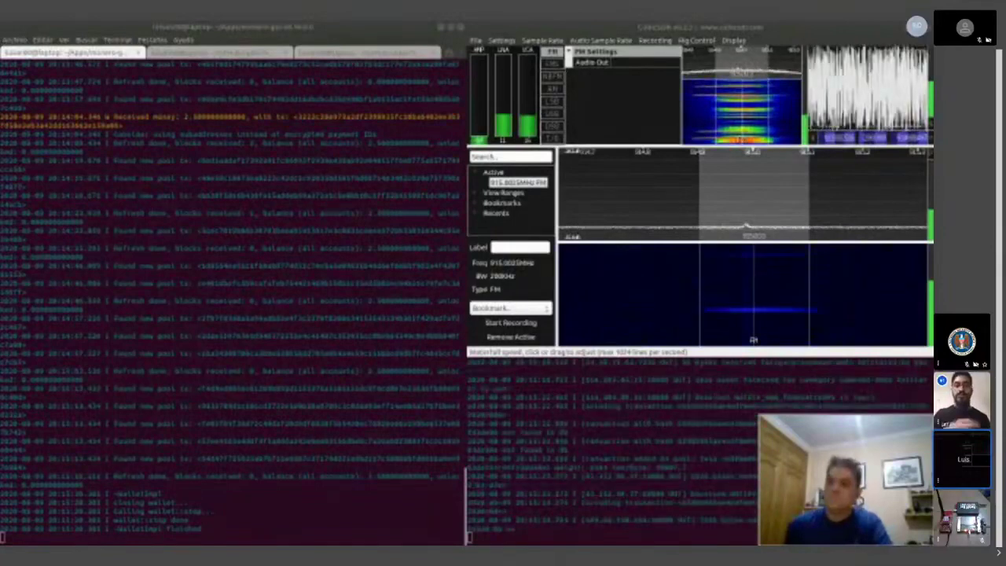
key(alt+Tab)
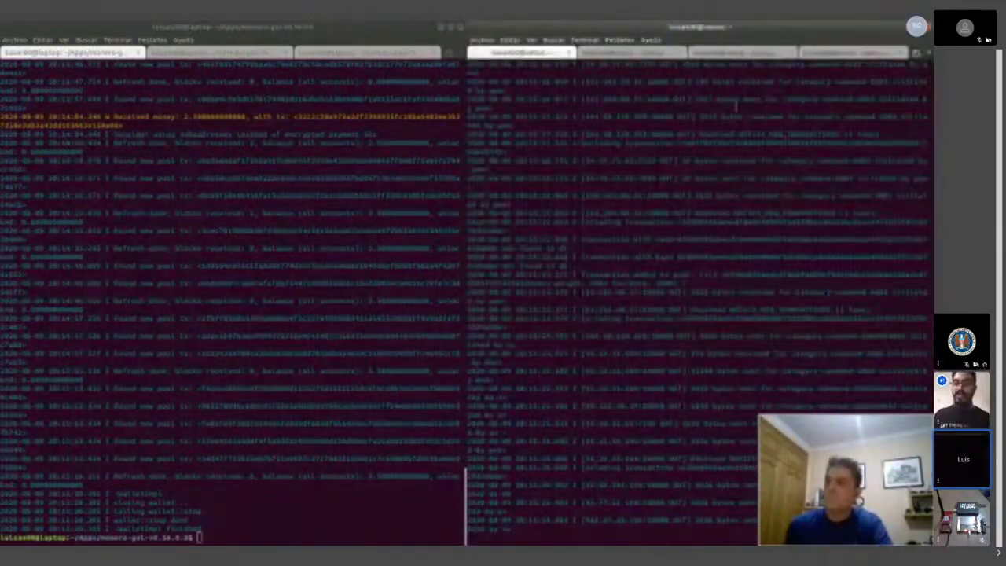
click(822, 53)
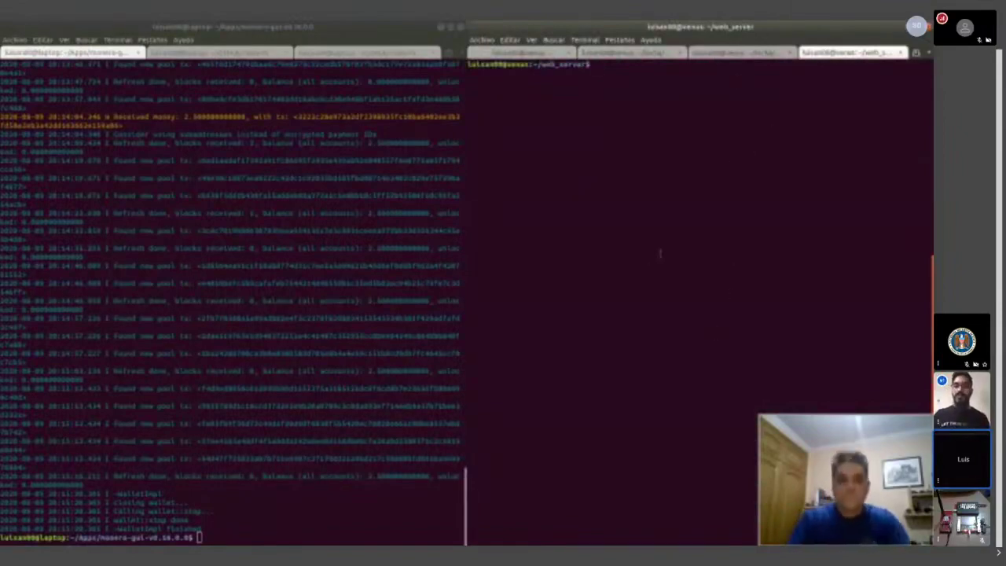
- List the web_server folder, print the contents of ws.js and start the web server with node ws.js
text(ls)
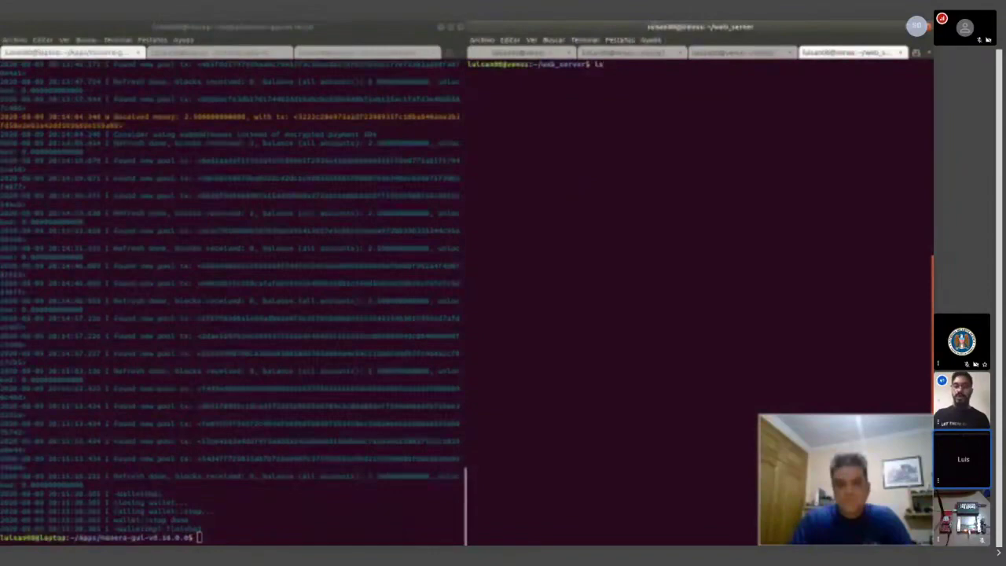
key(Return)
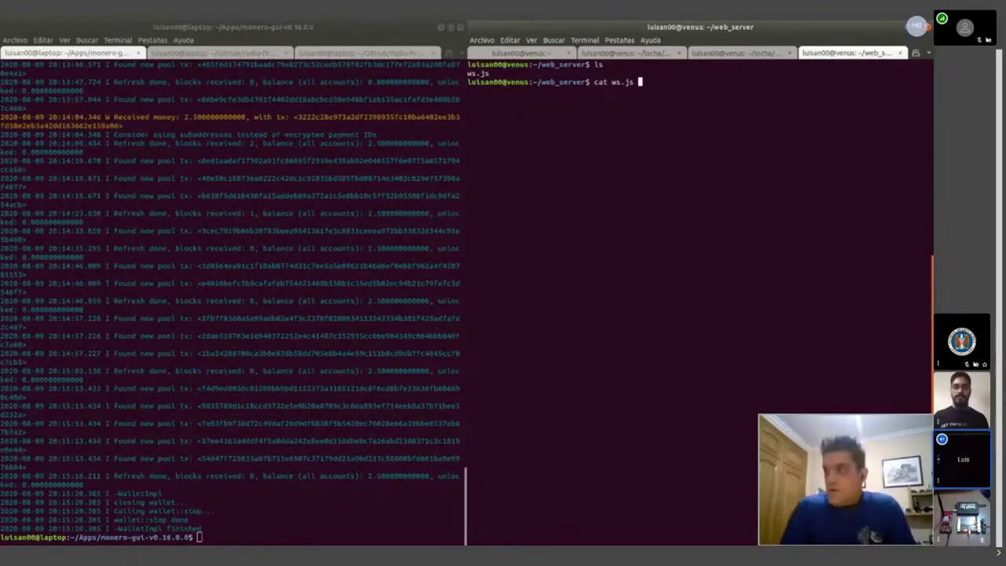
key(Return)
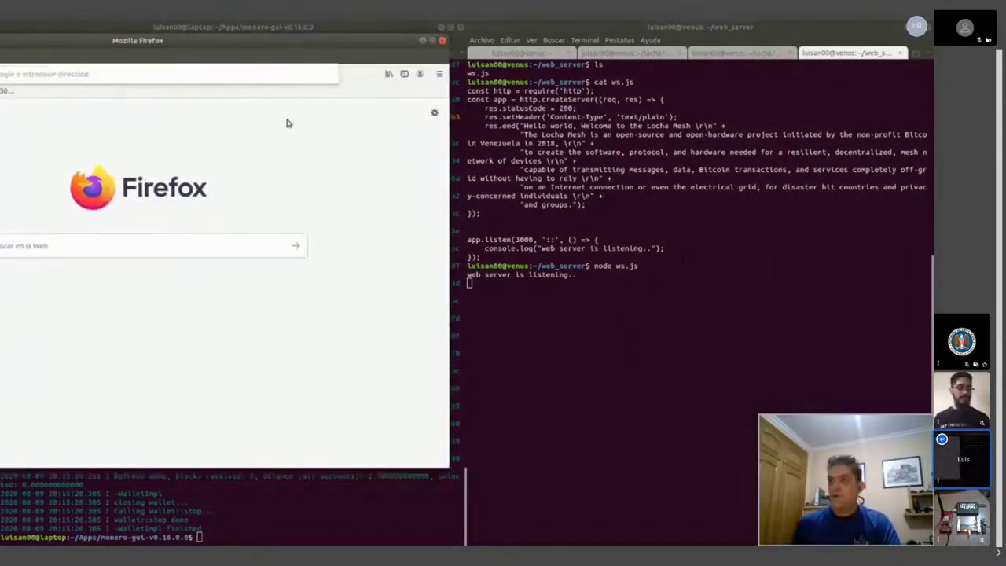
drag(349, 26, 482, 37)
click(174, 71)
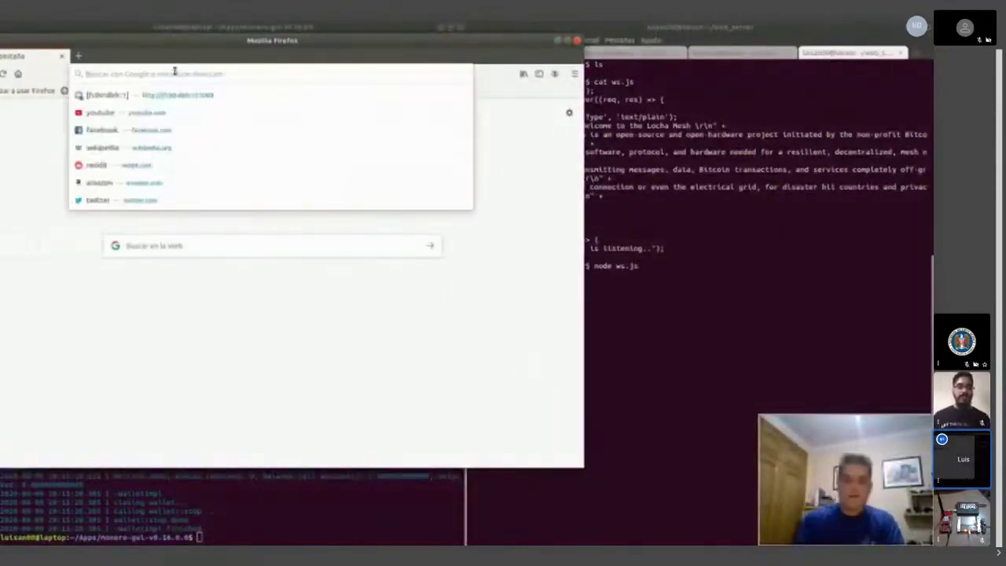
text(lot)
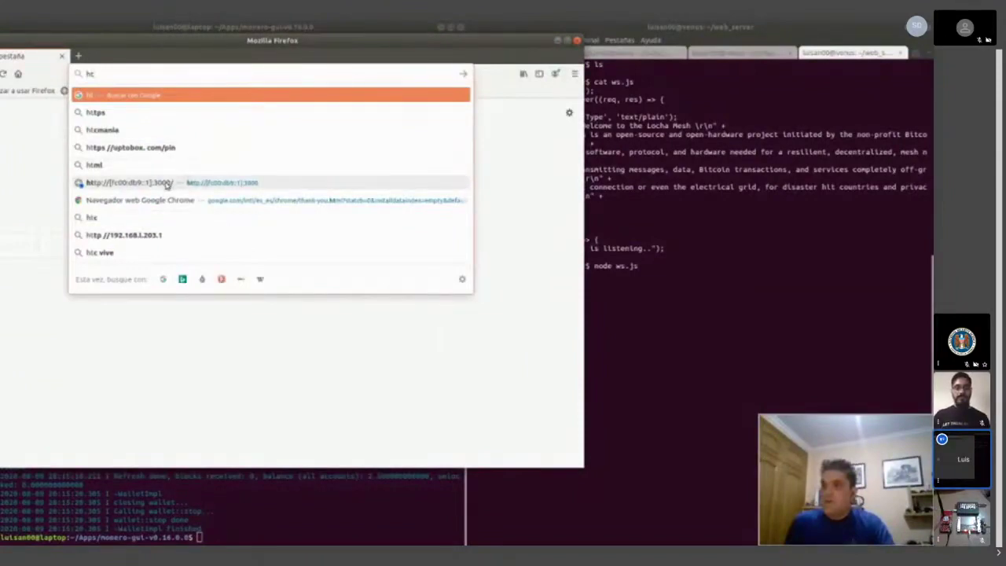
click(164, 183)
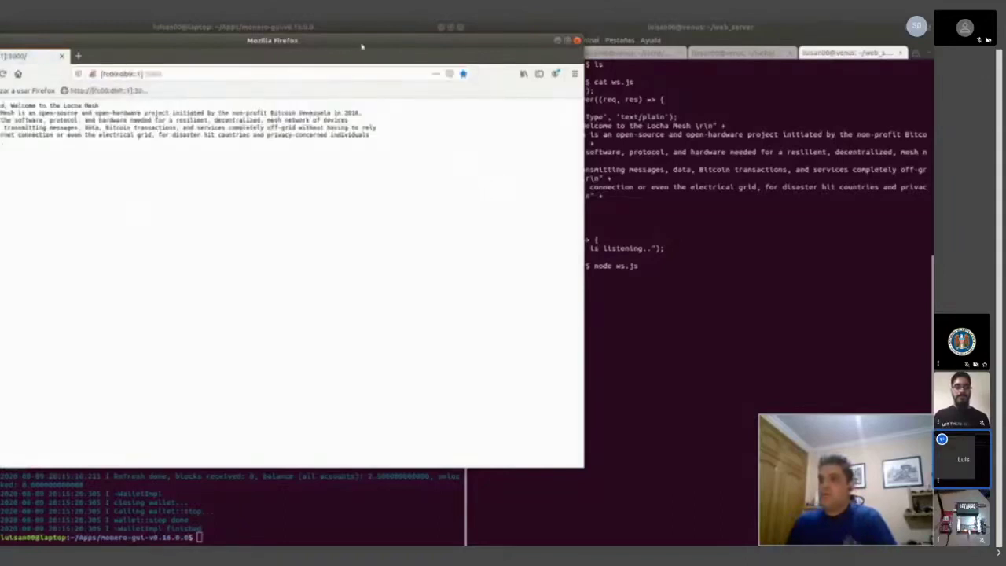
drag(361, 47, 420, 39)
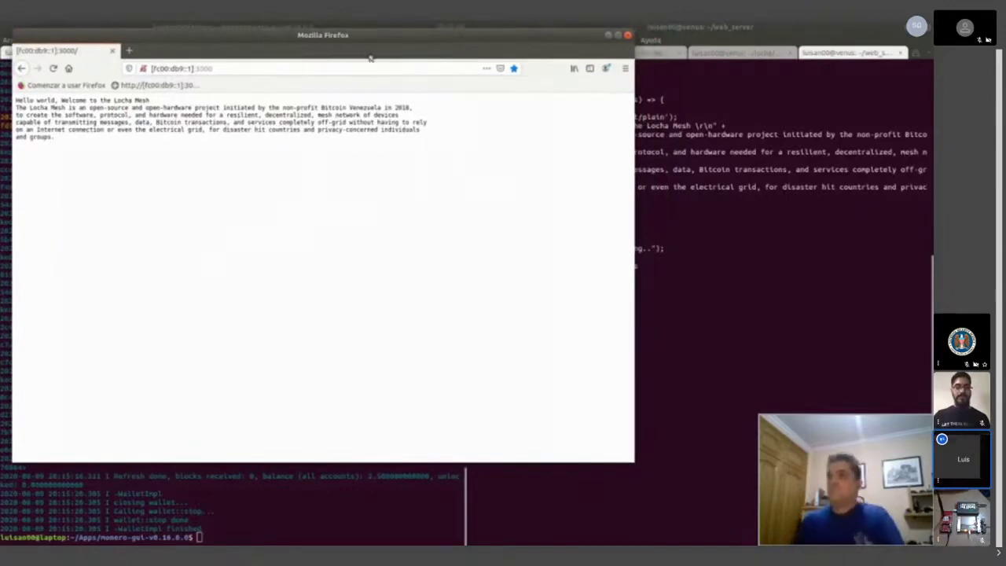
drag(405, 37, 394, 42)
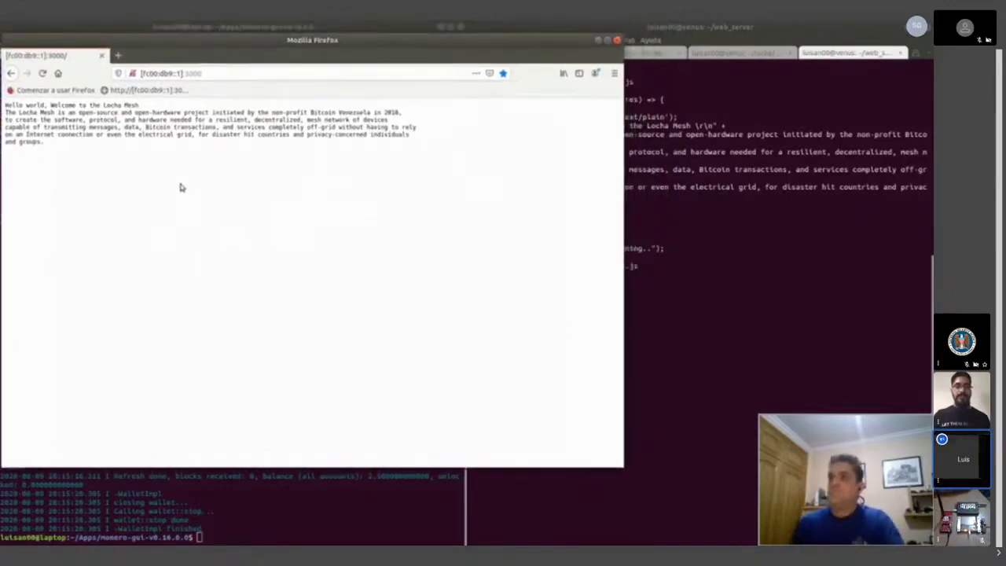
- Point out the page's line about transmitting messages and reload the page twice to retest the mesh connection
triple_click(76, 127)
click(124, 308)
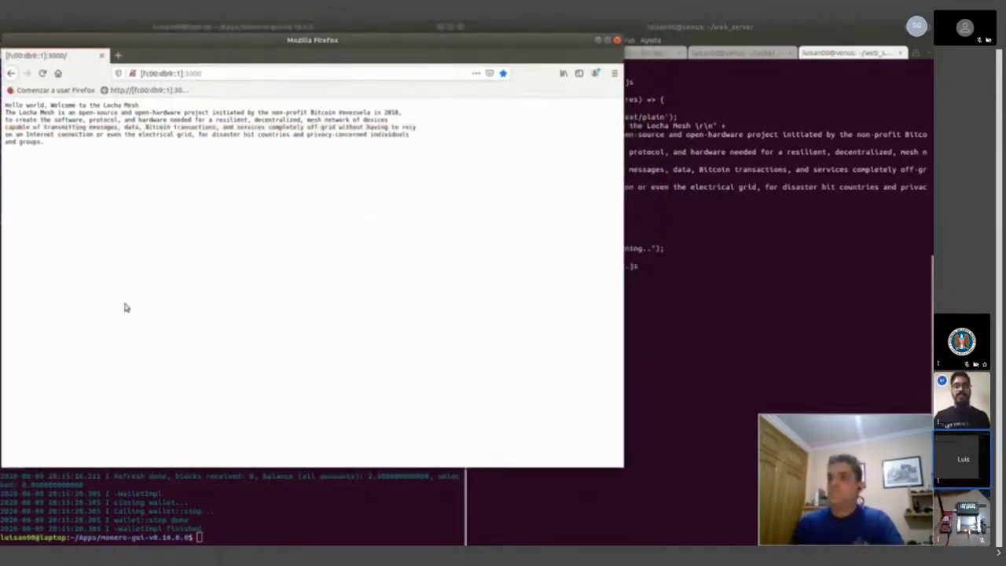
click(44, 74)
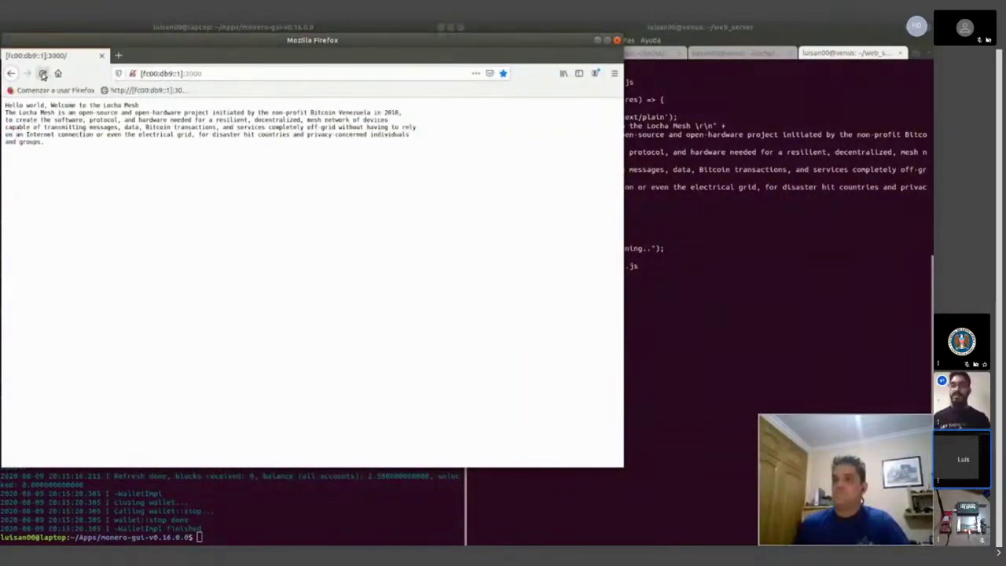
click(43, 74)
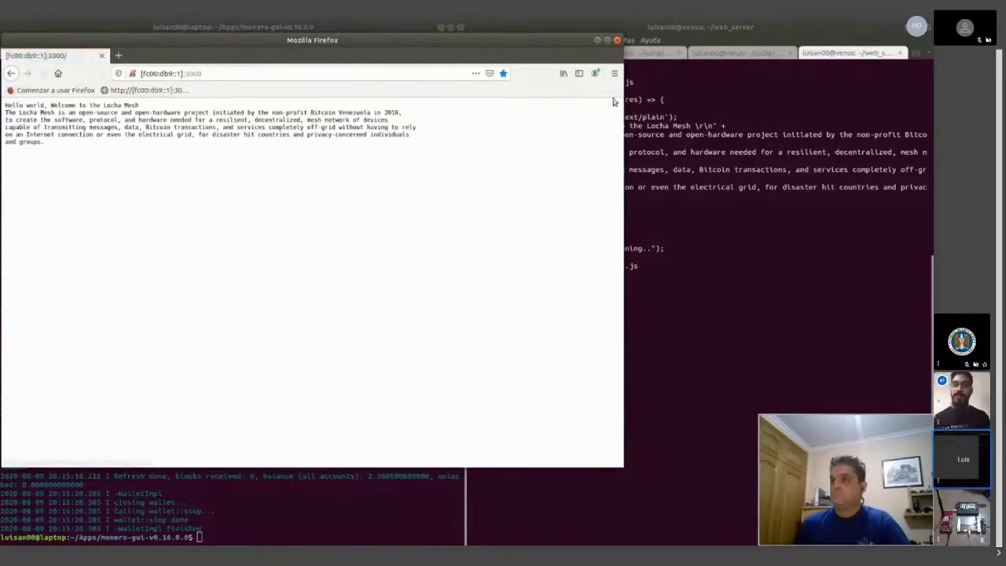
- Narrow the browser window, bring CubicSDR up beside it and reload the page to see its radio traffic
drag(616, 115, 503, 133)
key(alt+Tab)
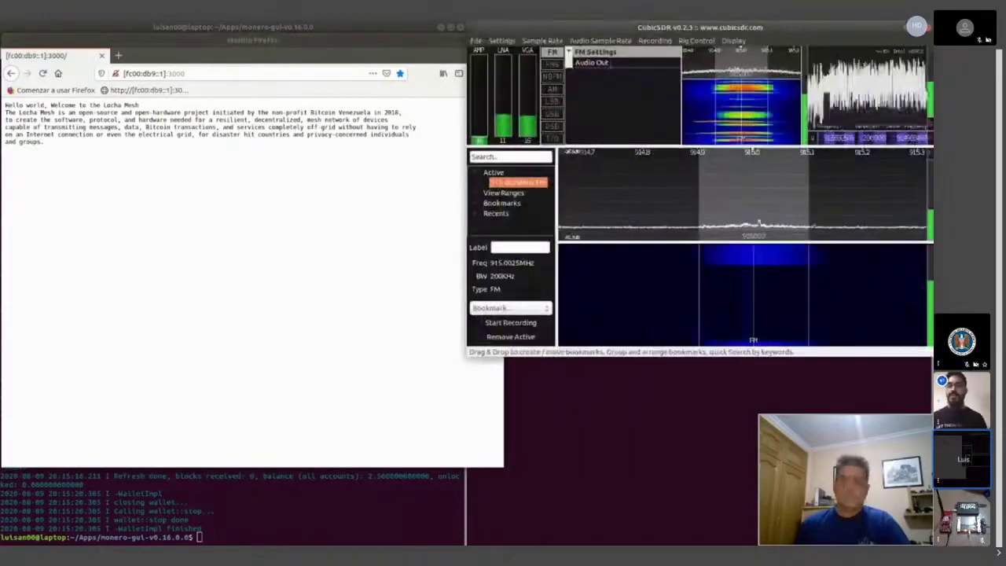
click(239, 204)
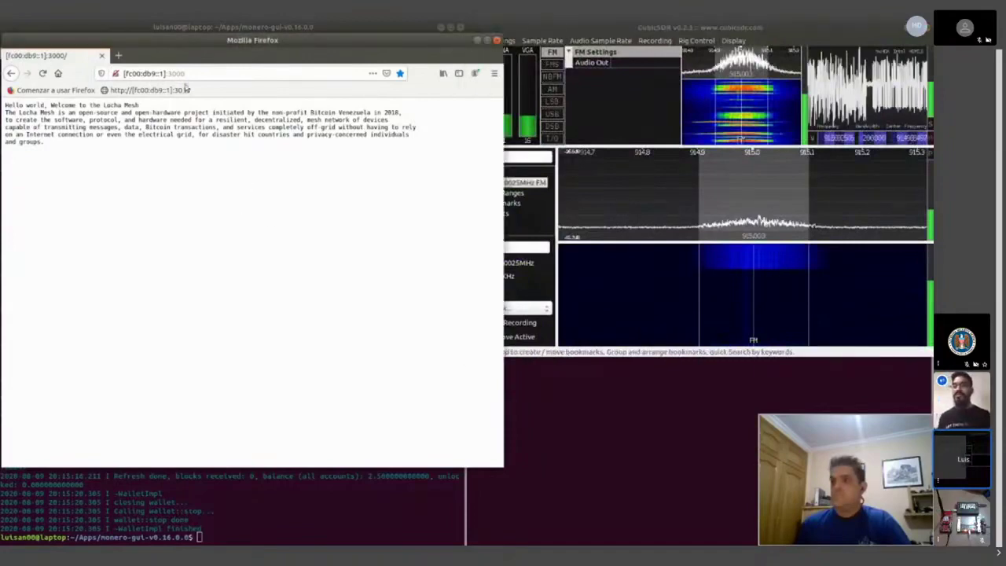
click(43, 73)
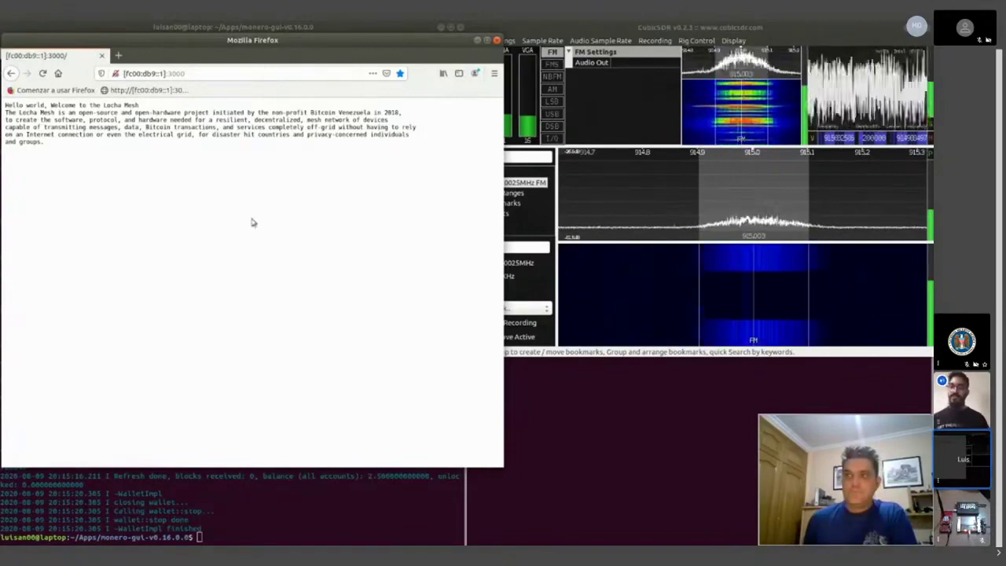
- Align the browser window's height with CubicSDR and reload the page while watching the waterfall
drag(187, 42, 186, 30)
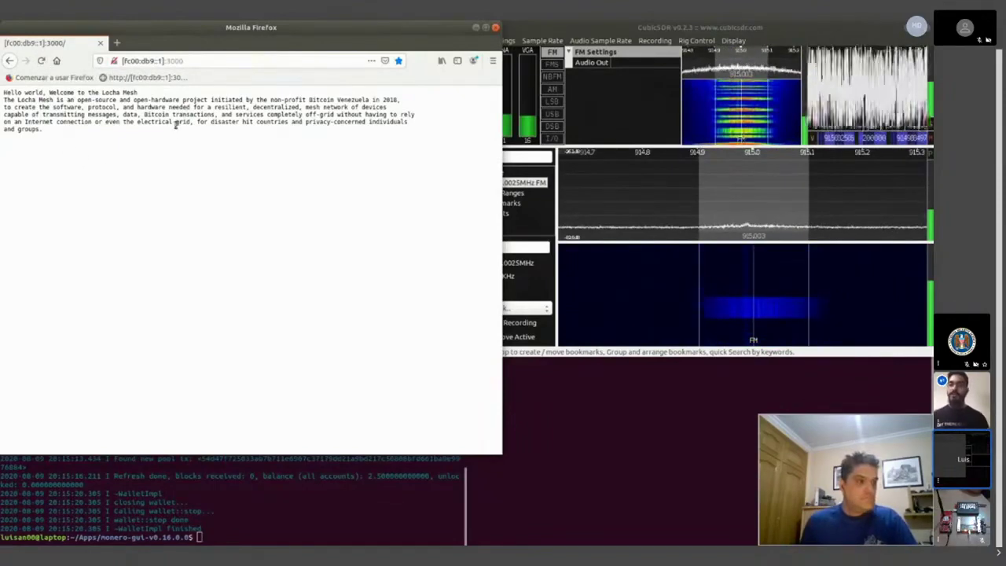
click(41, 60)
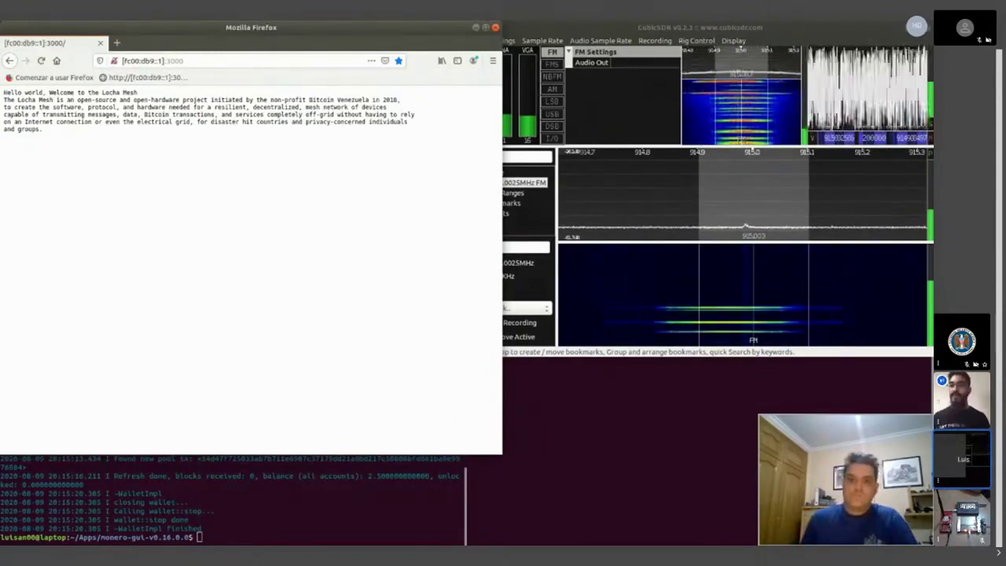
click(751, 149)
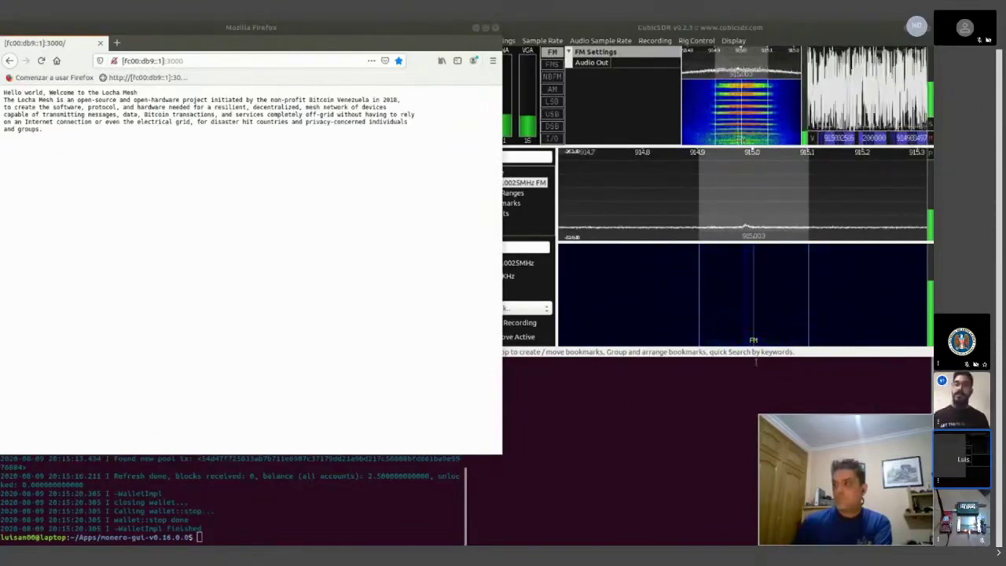
- Resize the CubicSDR and browser windows to sit side by side without overlapping, shortening the browser to match CubicSDR's height
click(794, 32)
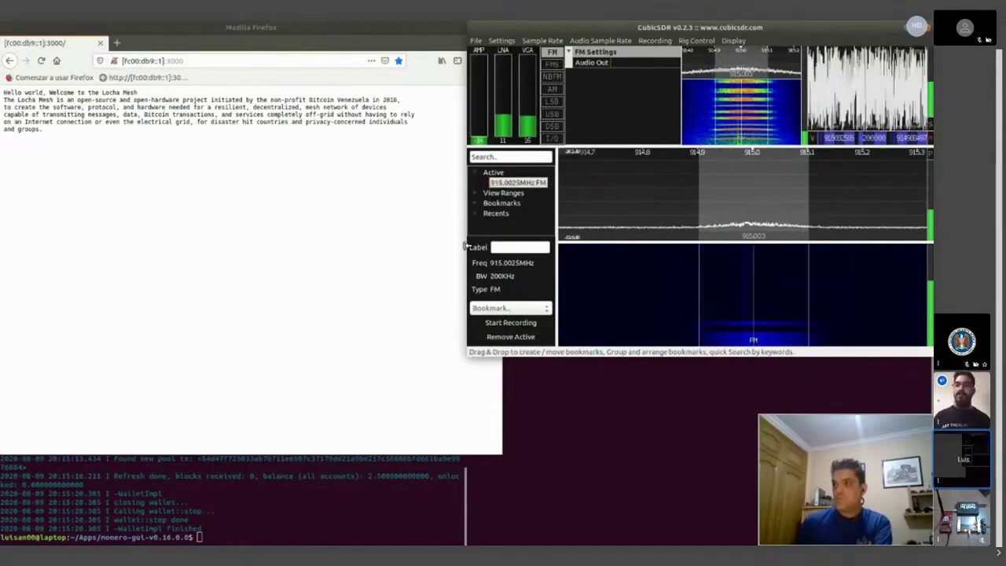
drag(464, 246, 470, 246)
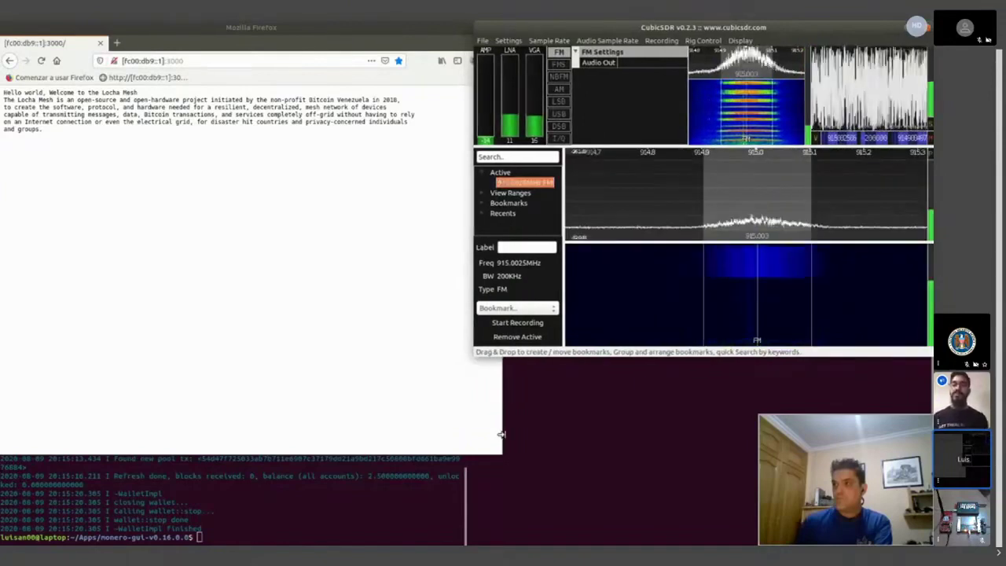
drag(500, 434, 471, 434)
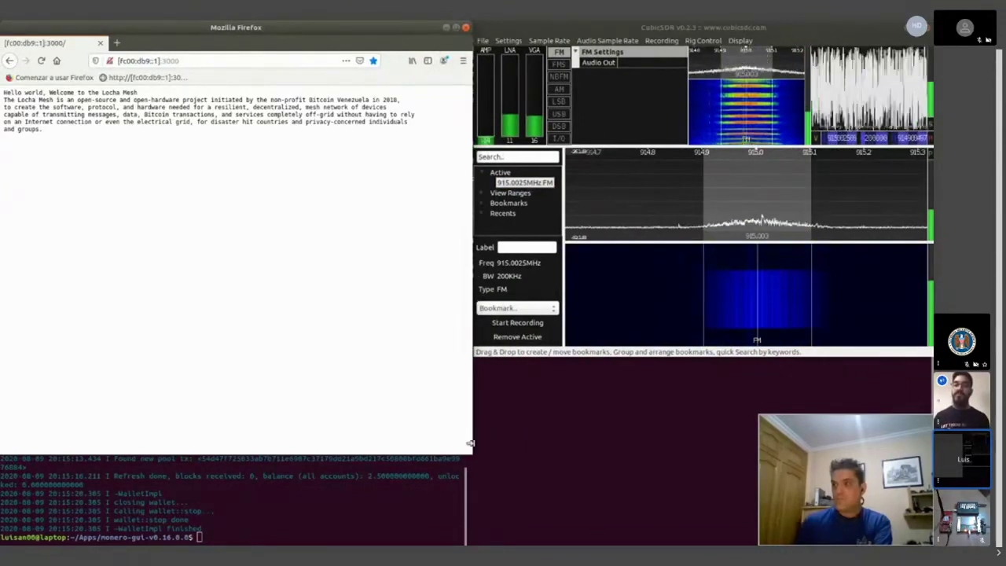
drag(440, 454, 438, 357)
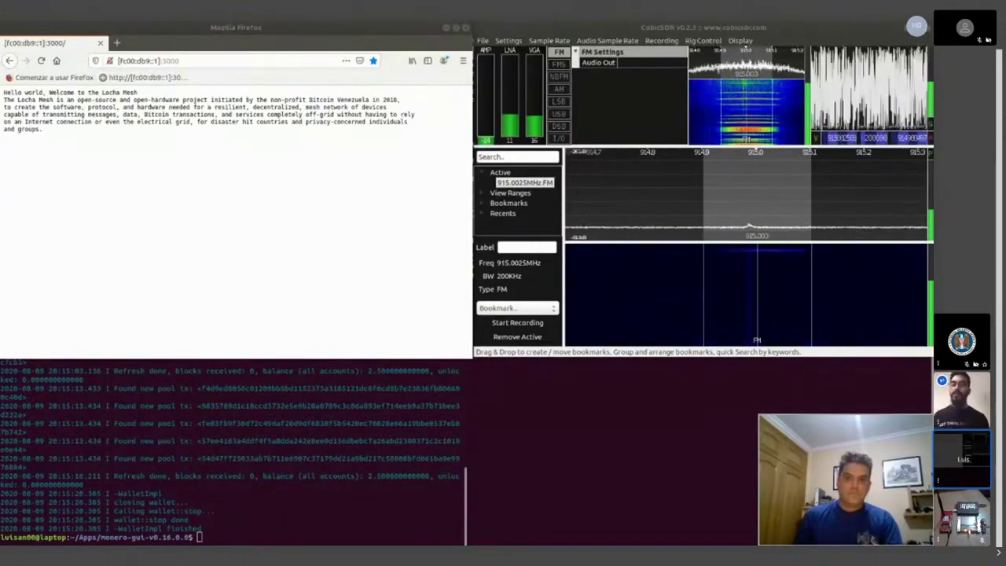
key(alt+Tab)
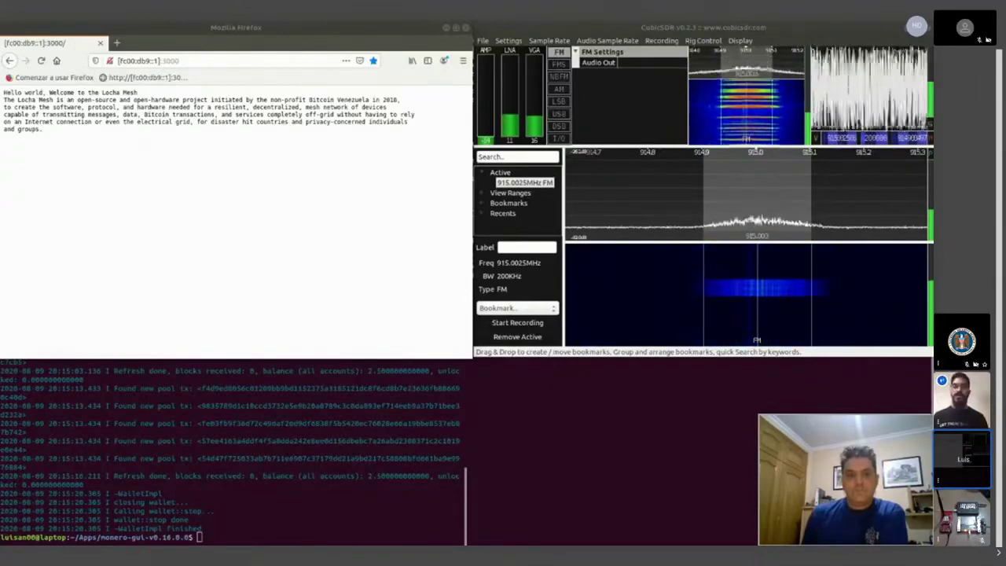
key(alt+Tab)
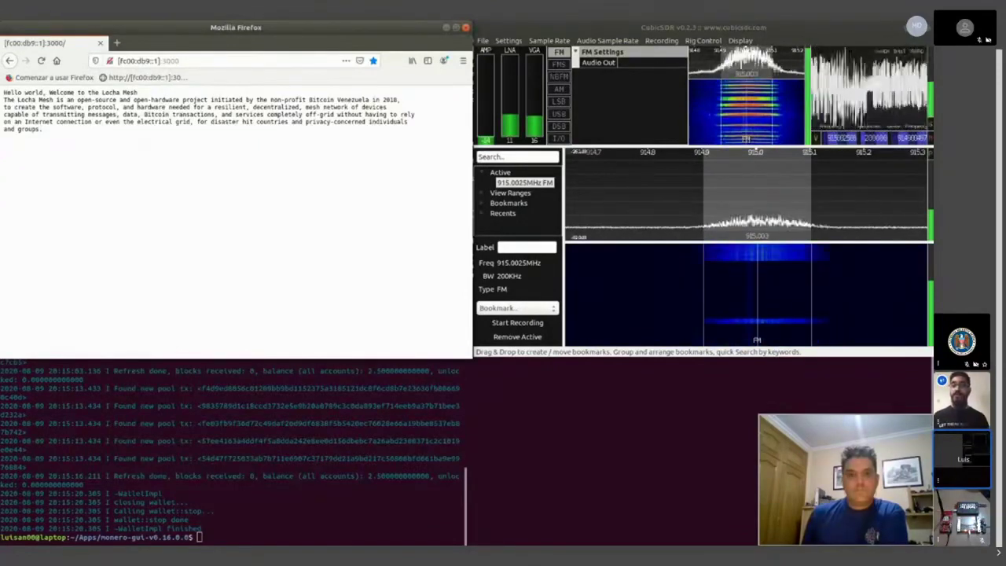
key(alt+Tab)
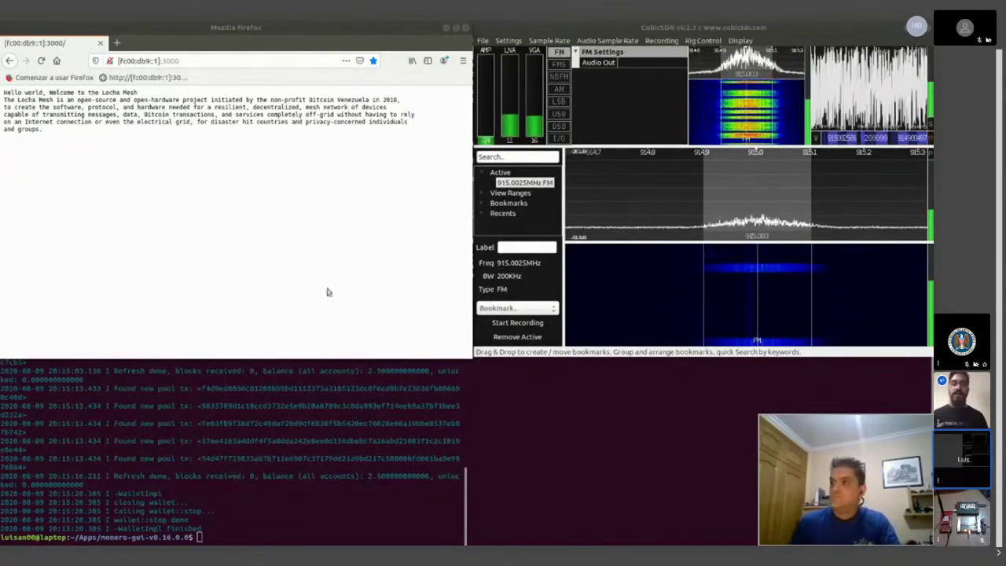
- Return to the browser and reload the Locha Mesh page to watch its transmission bursts in CubicSDR
click(144, 144)
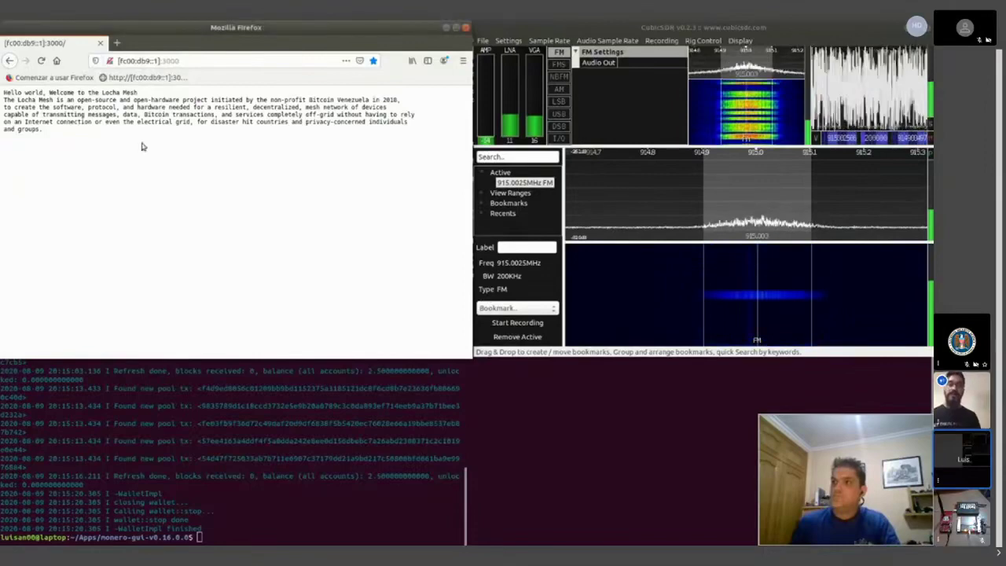
click(42, 61)
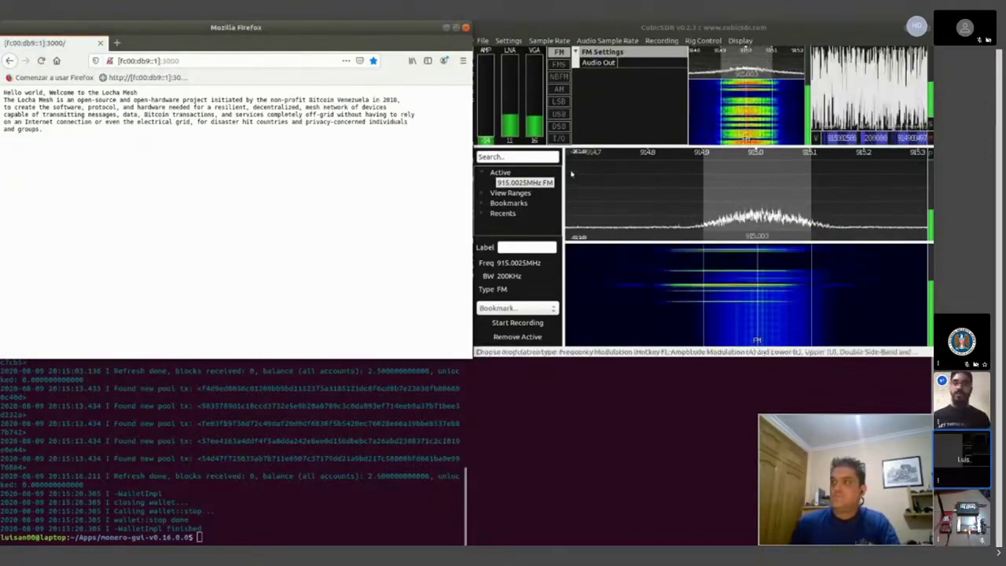